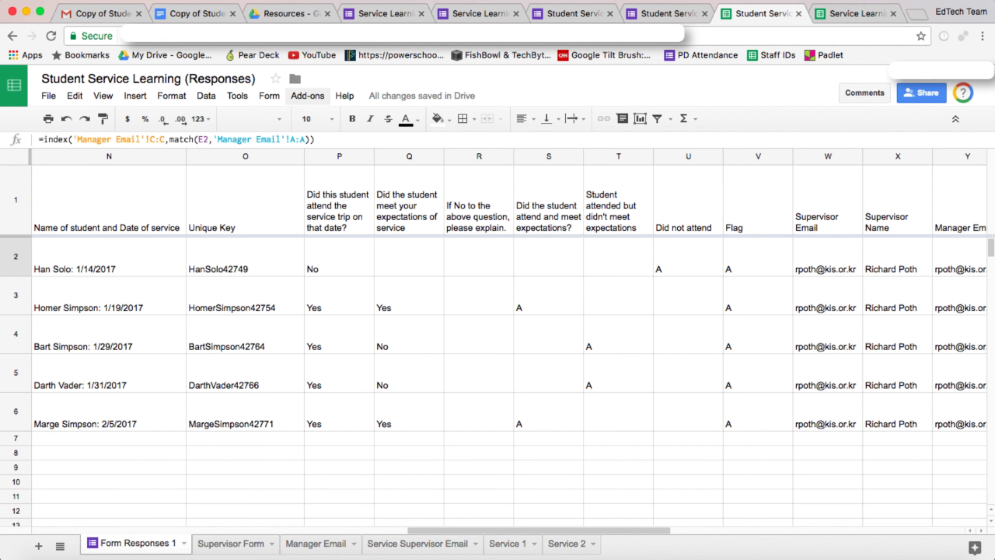
Open the formMule email merge setup with Form Responses 1 as source and set the number of unique email templates to 3.
left_click(308, 96)
mouse_move(368, 155)
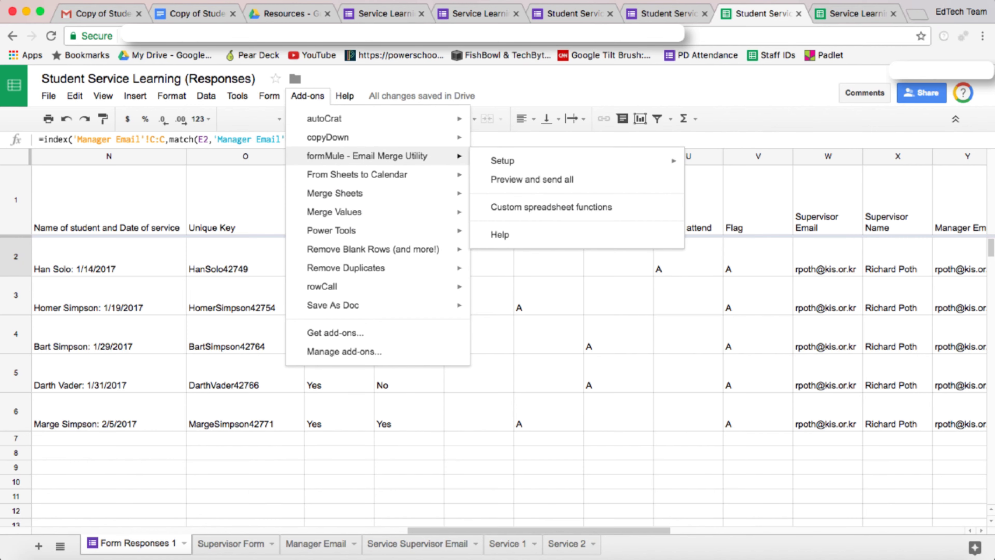
mouse_move(503, 161)
left_click(784, 165)
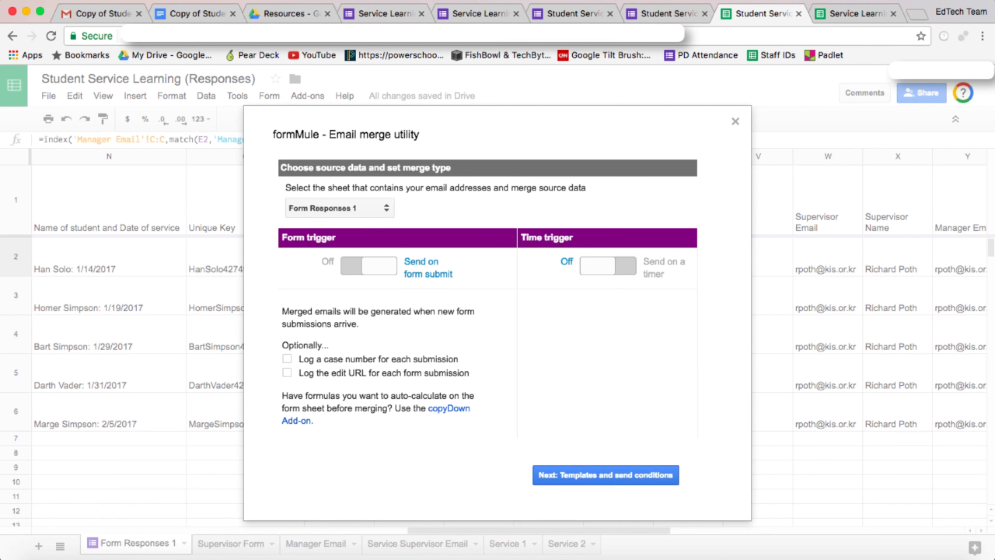
left_click(605, 475)
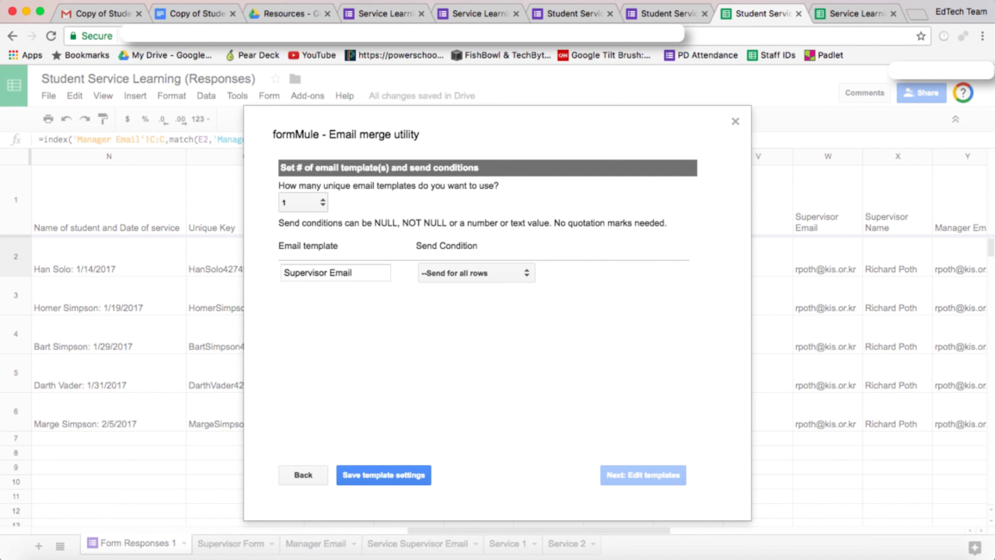
left_click(303, 202)
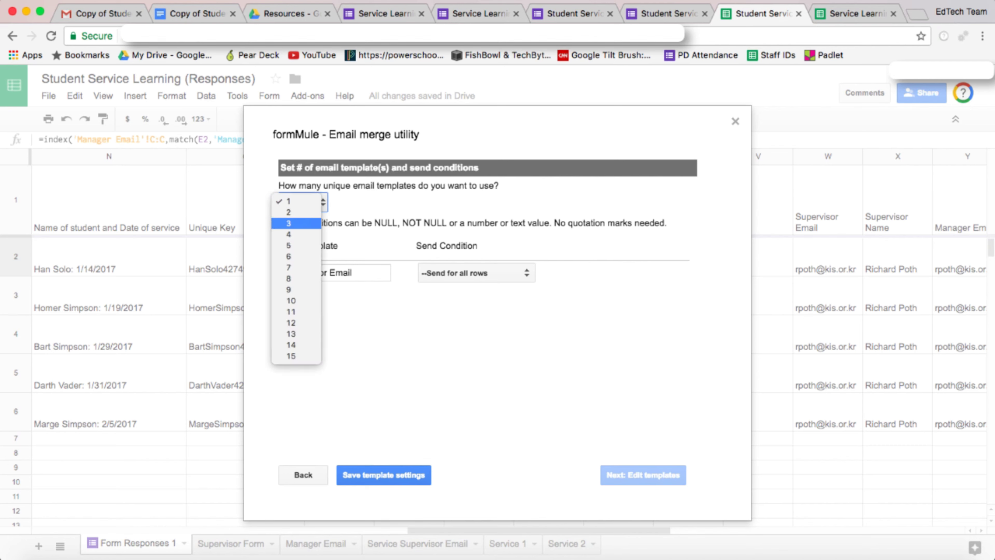
key("Return")
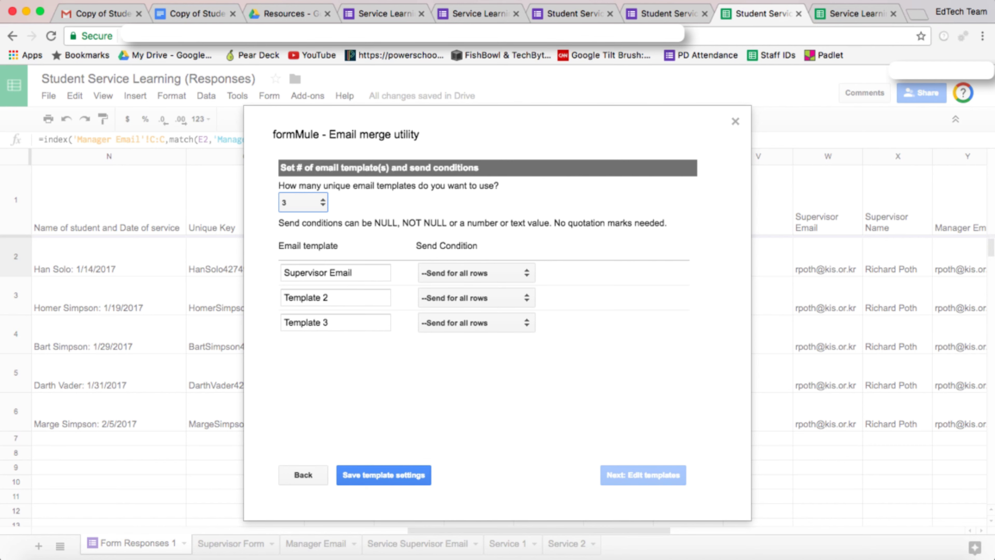
Name the second template "Manager Email - Not met Expections" and the third "Manager Email - Non Attendance".
triple_click(306, 298)
key("BackSpace")
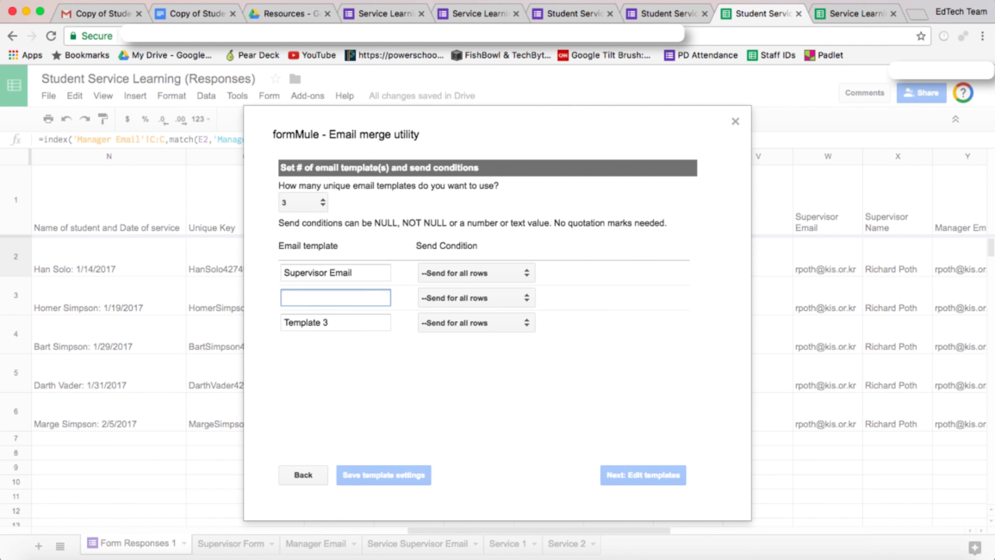
type("Manager Email - Not met l")
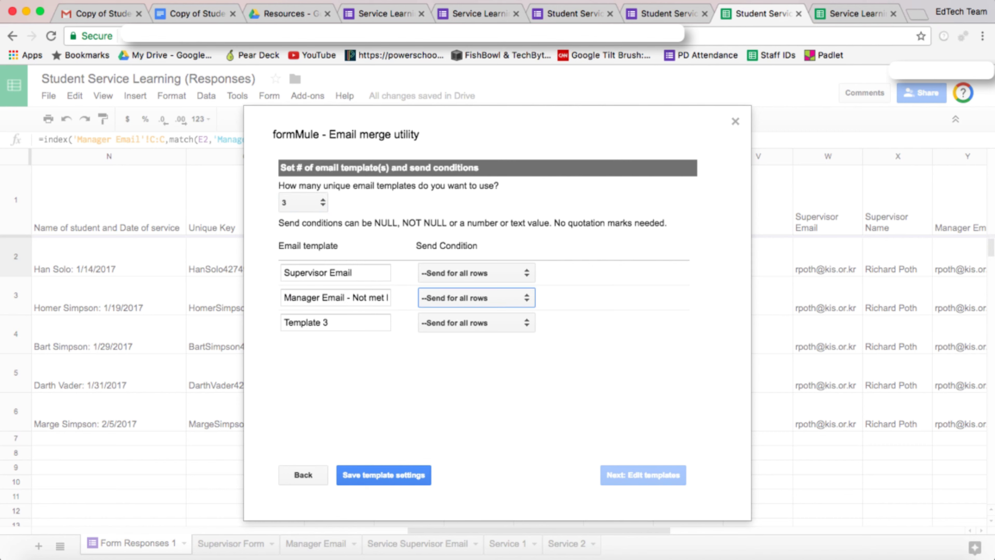
key("Tab")
key("shift+Left")
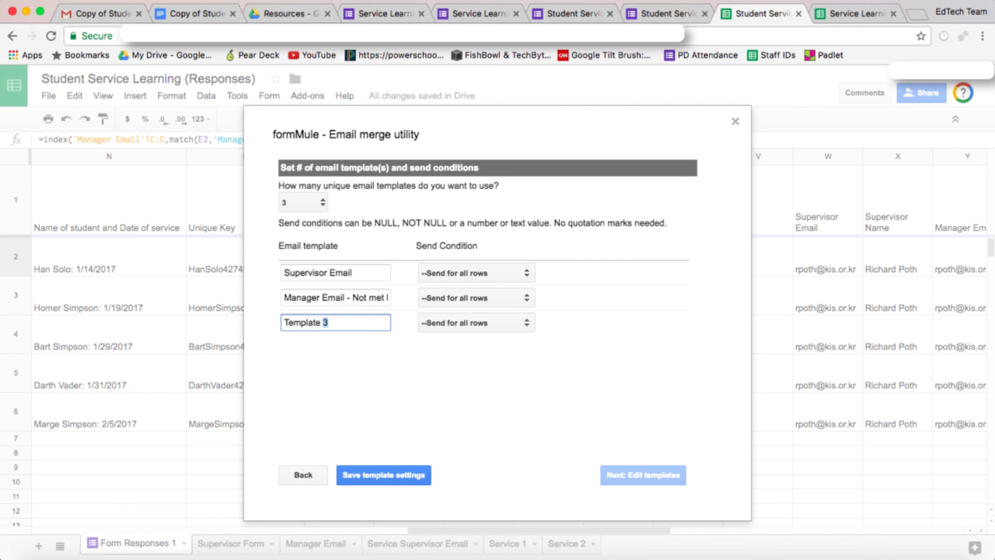
key("shift+alt+Left")
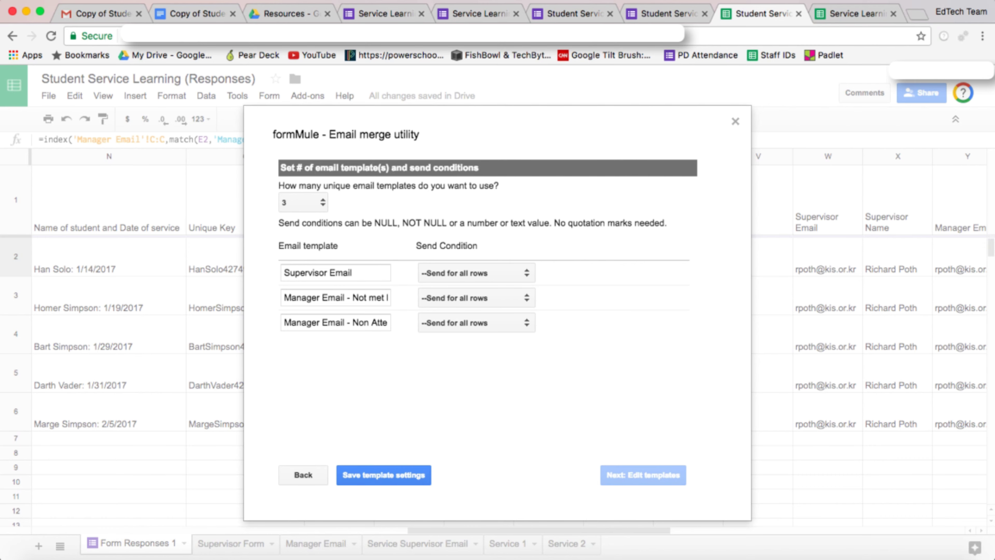
Set the second template's send condition to "Did the student attend and meet expectations?" equal to A.
left_click_drag(497, 119, 538, 98)
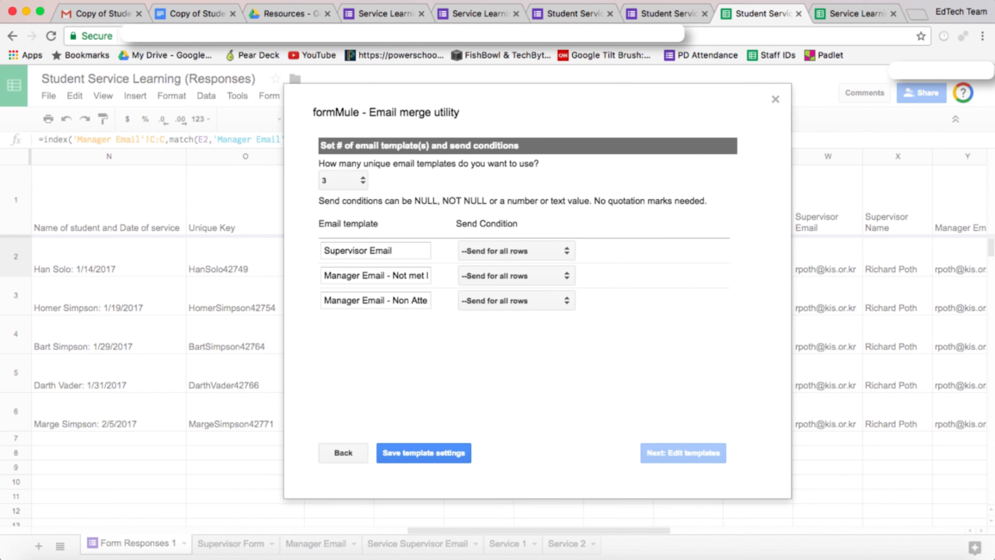
left_click(516, 276)
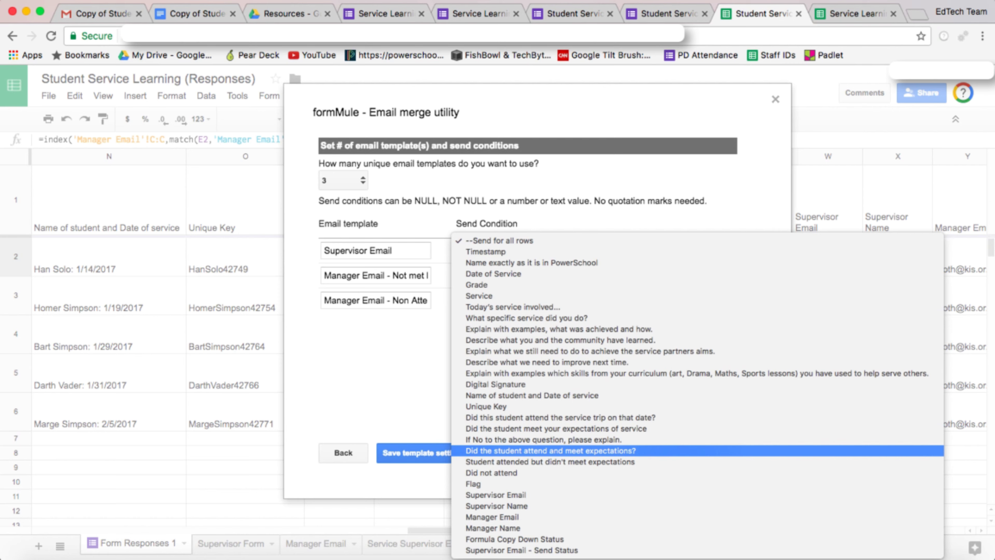
left_click(550, 450)
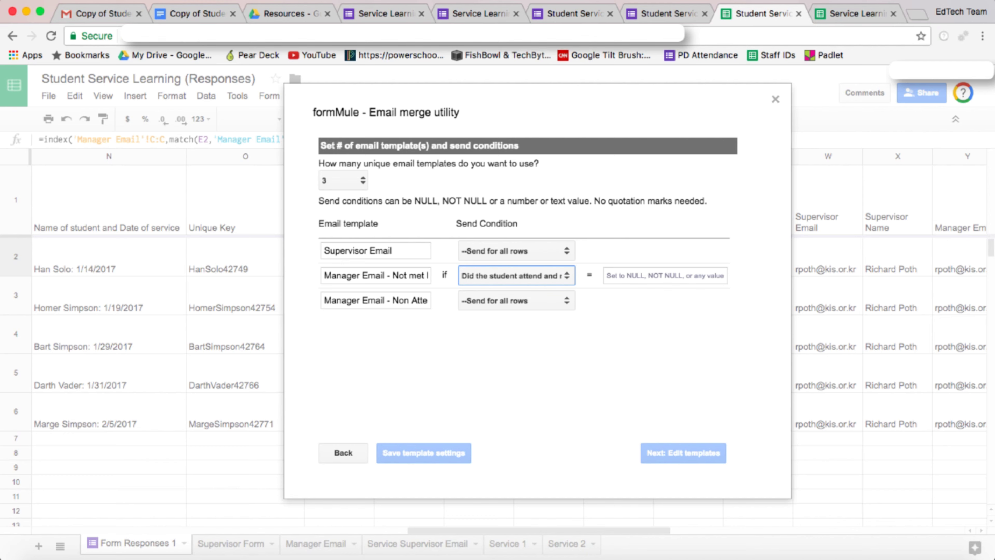
left_click(664, 275)
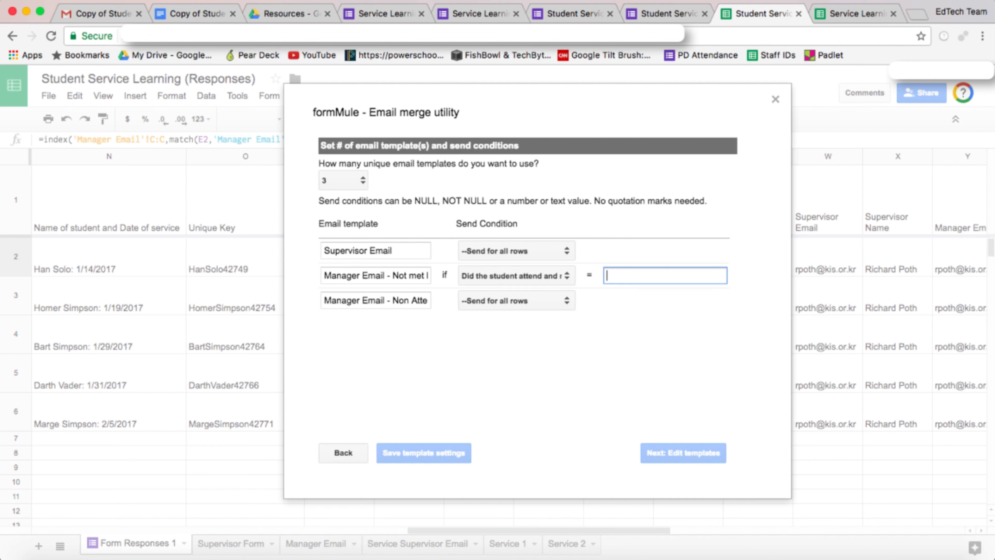
type("A")
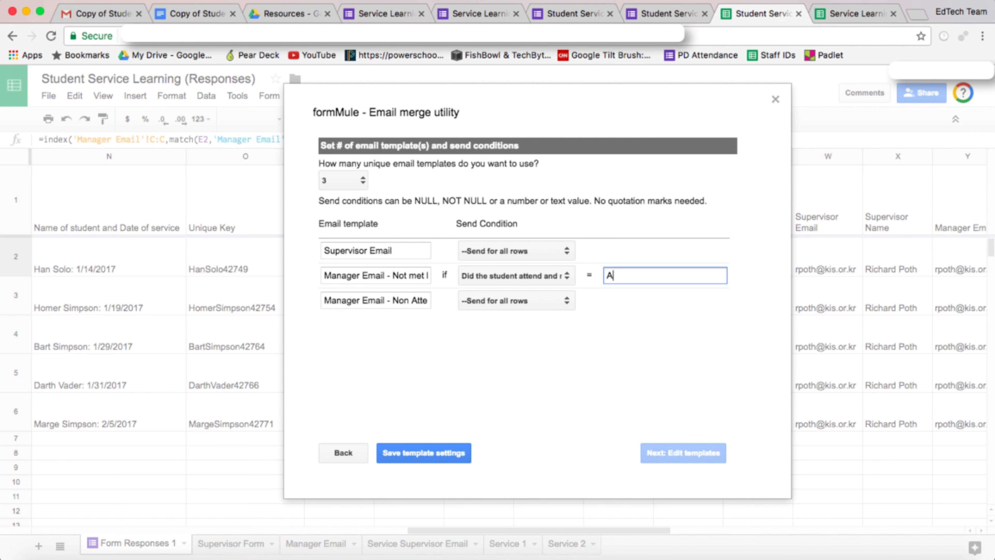
Base the third template's send condition on "Did not attend" and the second template's on "Student attended but didn't meet expectations".
left_click(517, 300)
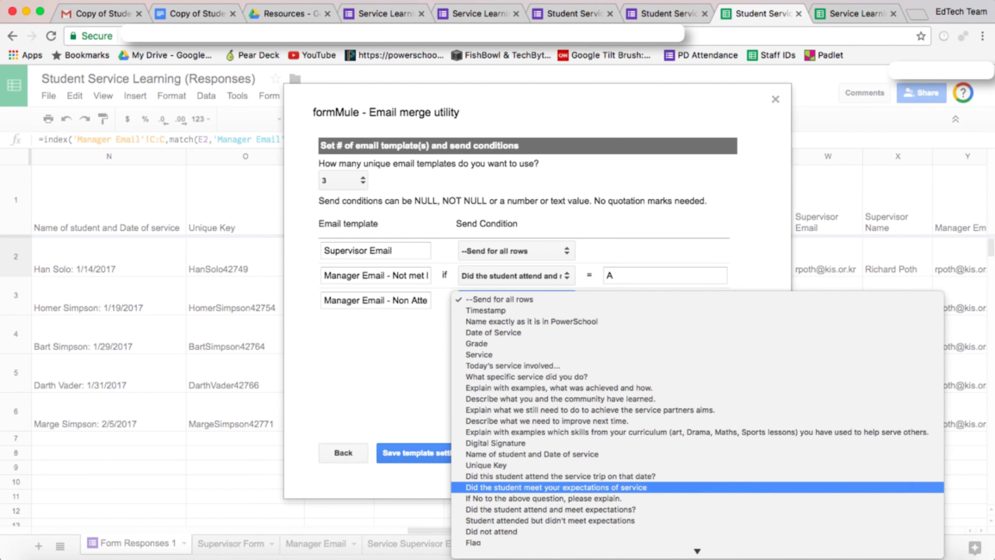
left_click(491, 531)
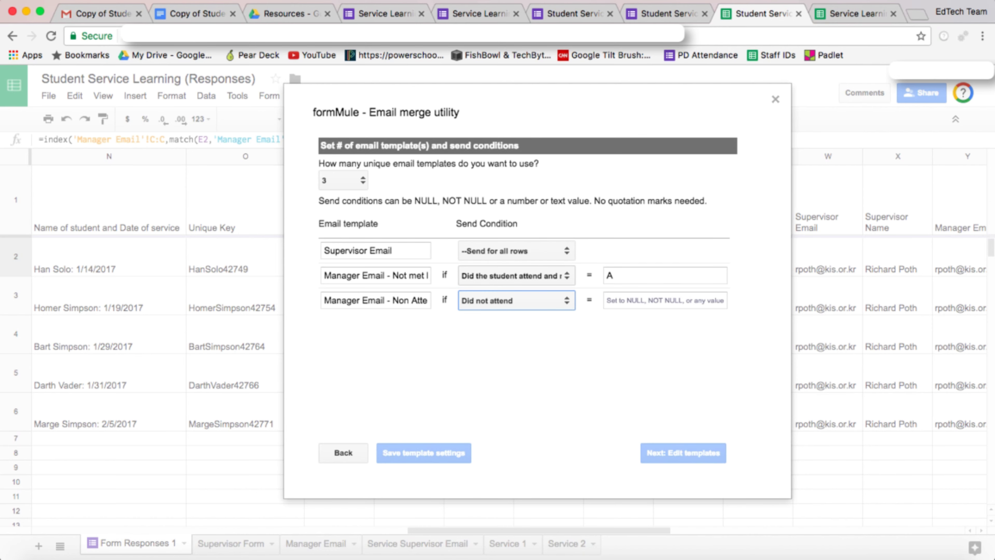
left_click(516, 275)
key("Down")
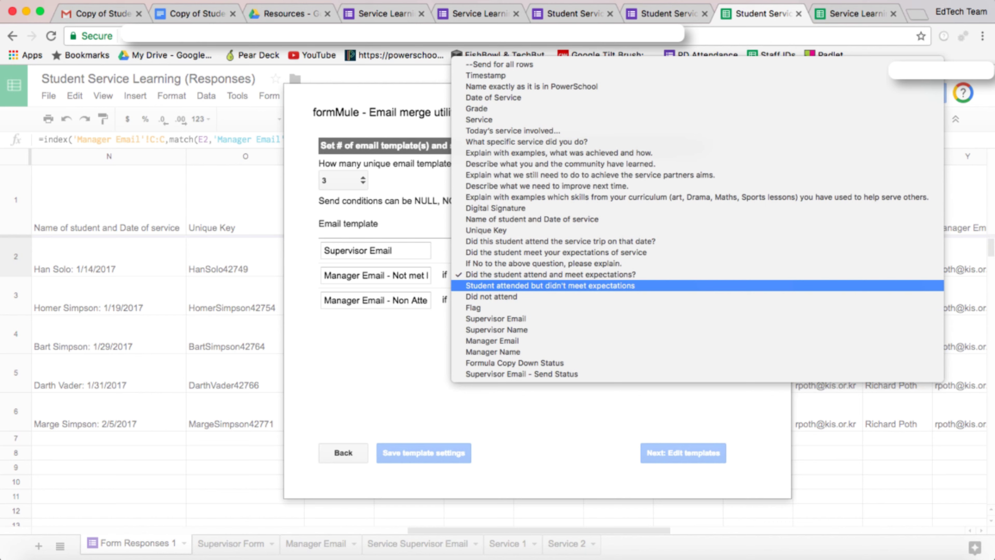
left_click(516, 285)
Set the third template's "Did not attend" condition value to A and save the template settings.
left_click(516, 299)
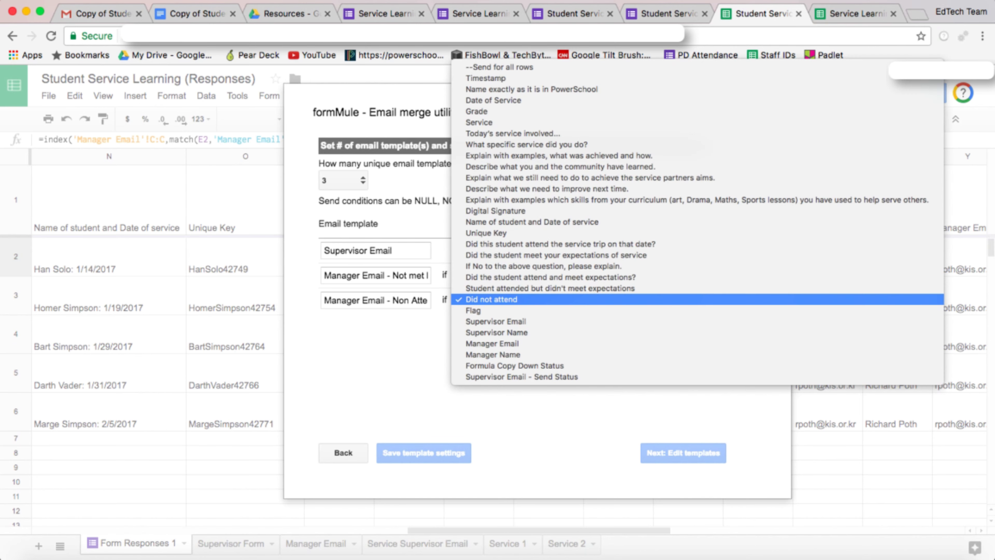
key("Return")
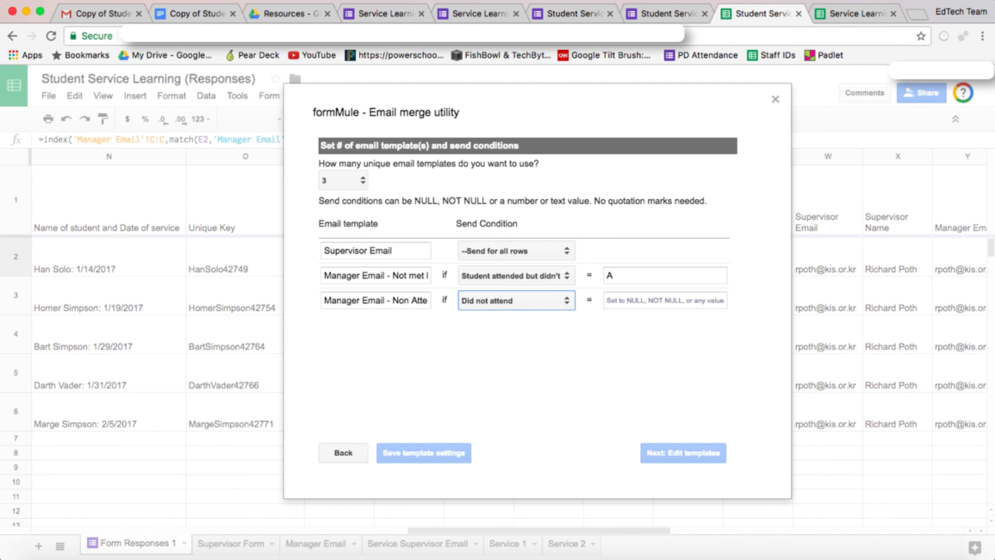
left_click(608, 301)
type("A")
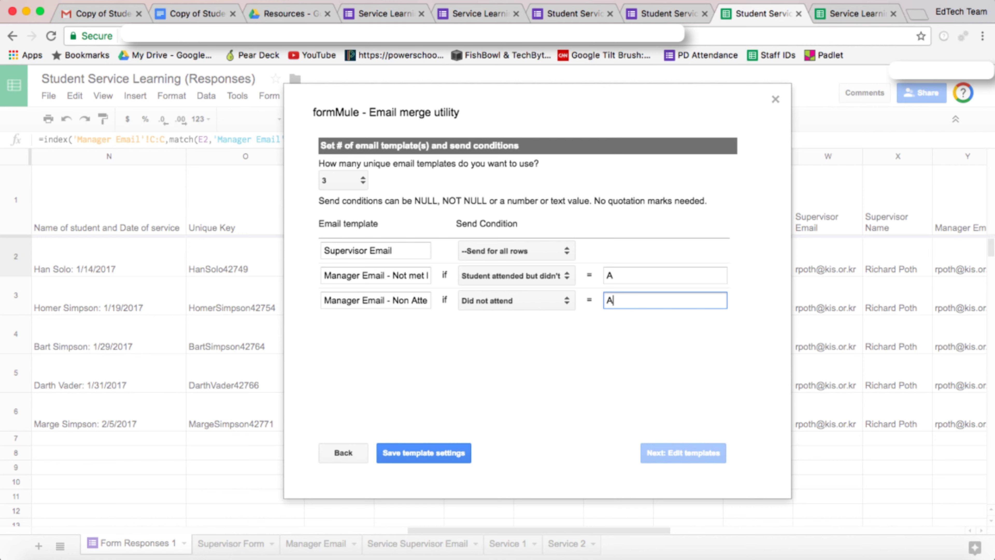
left_click(423, 452)
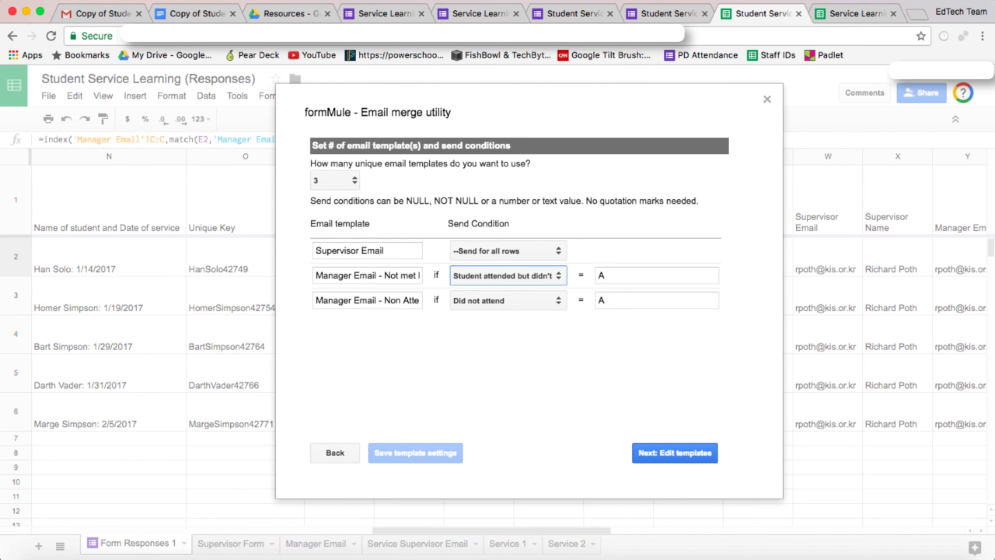
Open the "Manager Email - Not met Expections" template for editing and address it to the Manager Email merge tag.
left_click(675, 452)
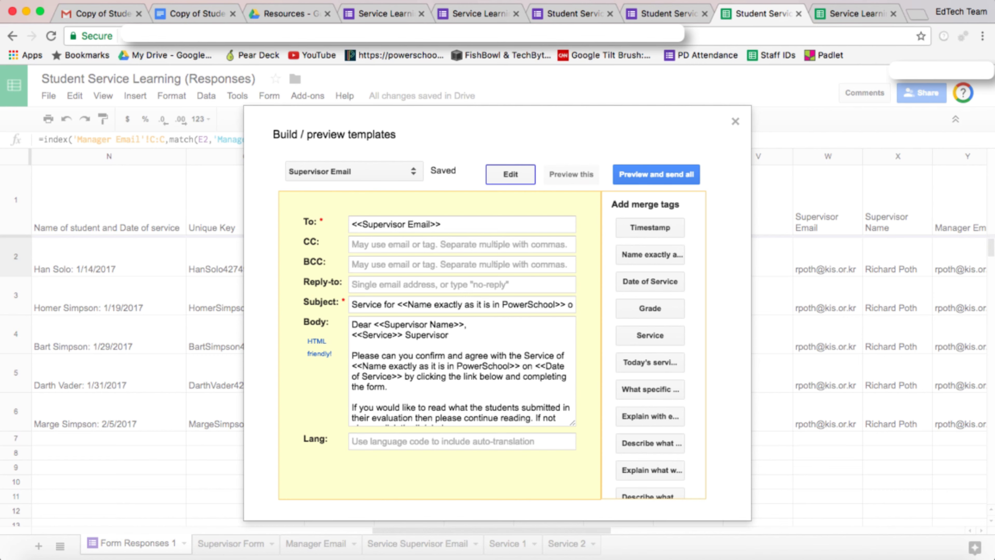
left_click(353, 171)
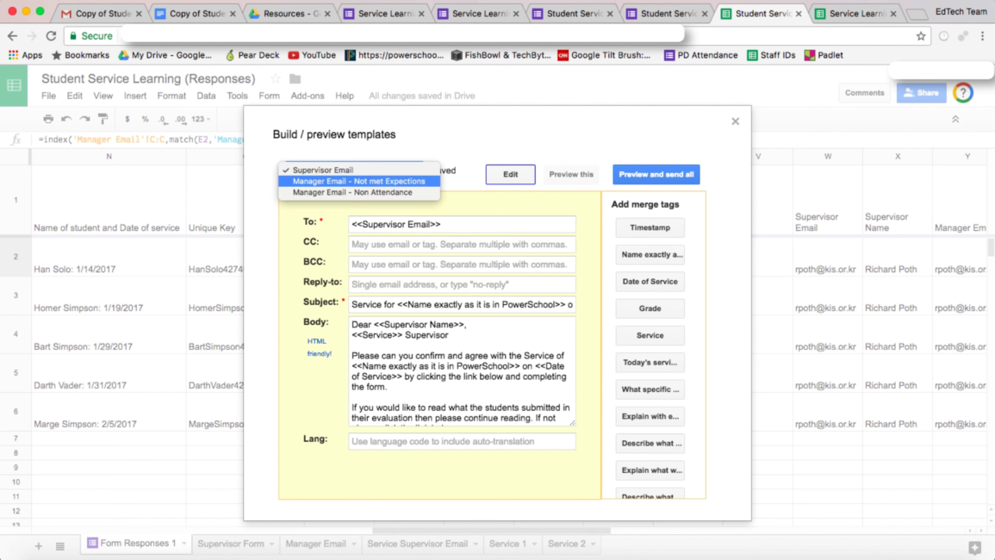
left_click(359, 182)
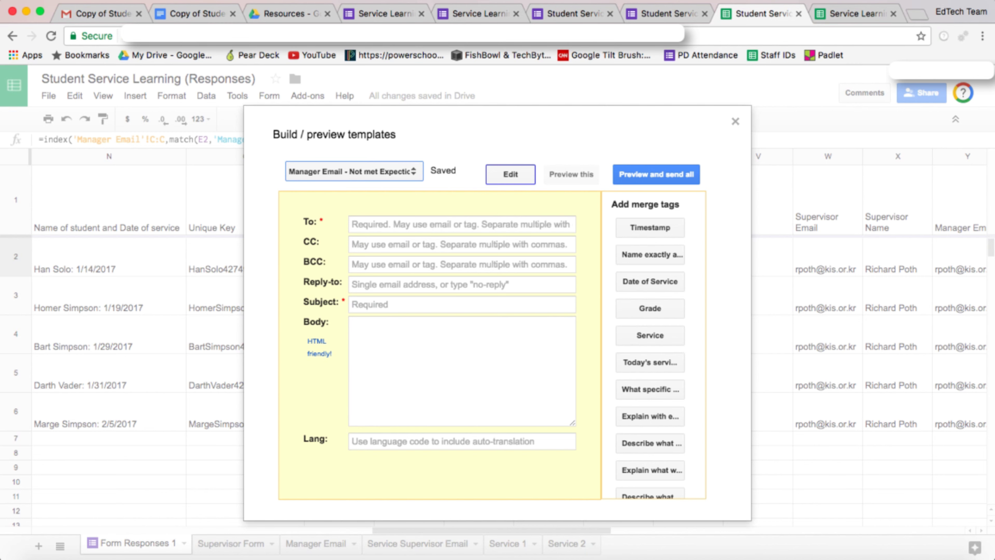
left_click(353, 224)
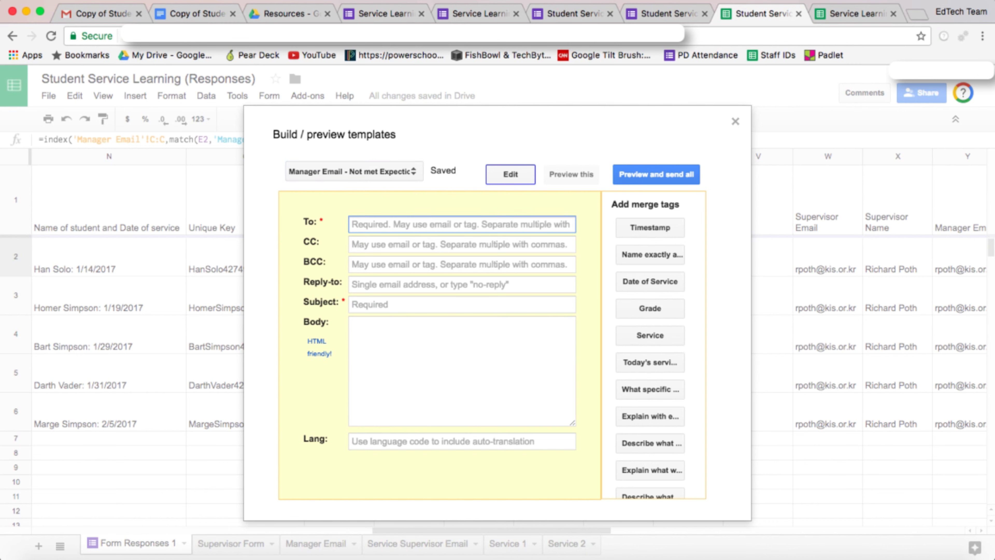
scroll(650, 344, "down", 10)
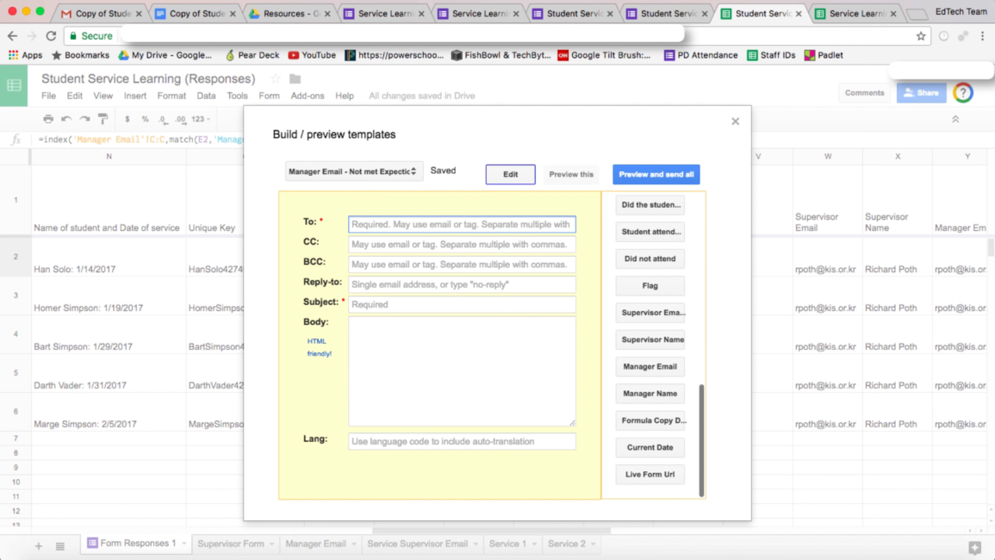
left_click(649, 366)
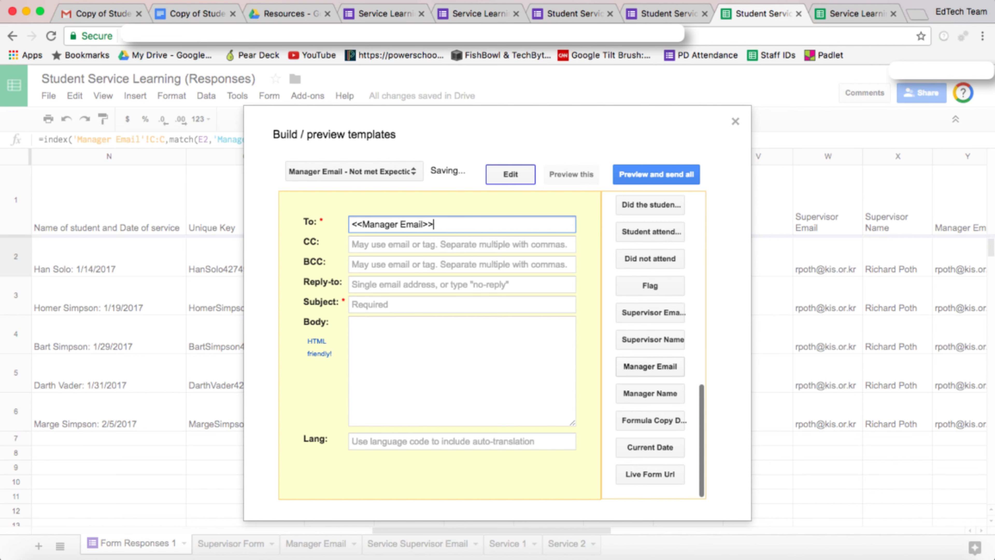
Set the template's subject to "Service for <<Name exactly as it is in PowerSchool>> on <<Date of Service>> : NOT MET EXPECTATIONS".
left_click(369, 304)
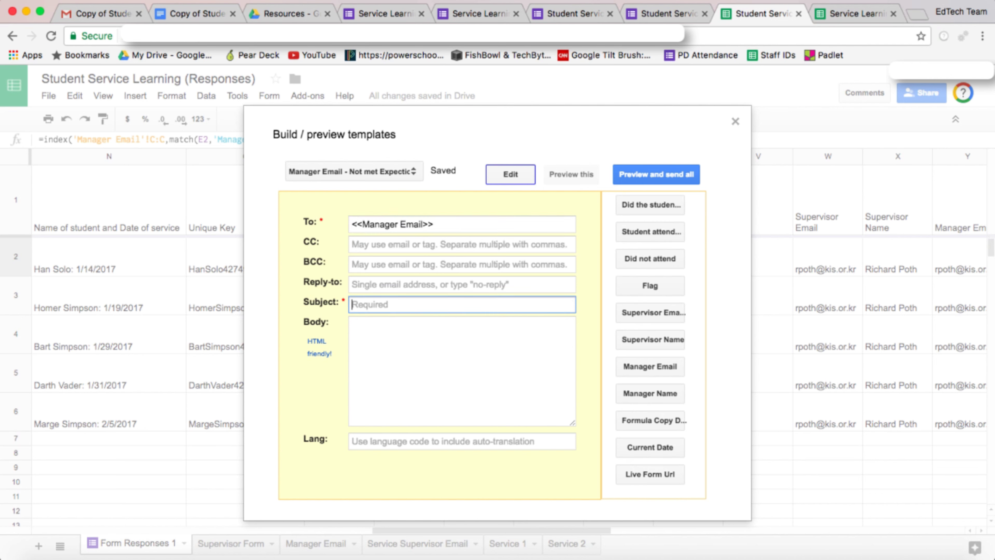
type("Service for")
scroll(650, 345, "up", 10)
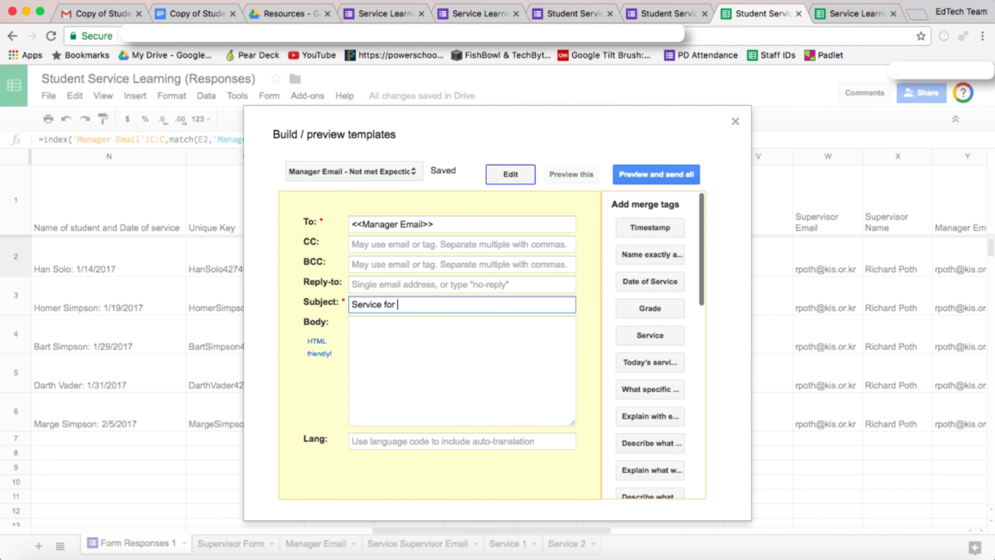
left_click(650, 254)
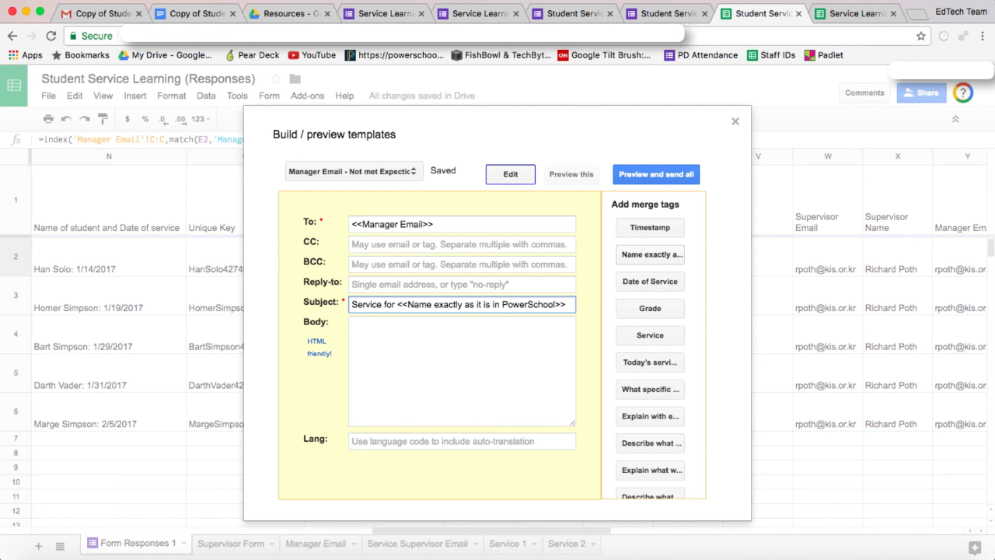
type("on")
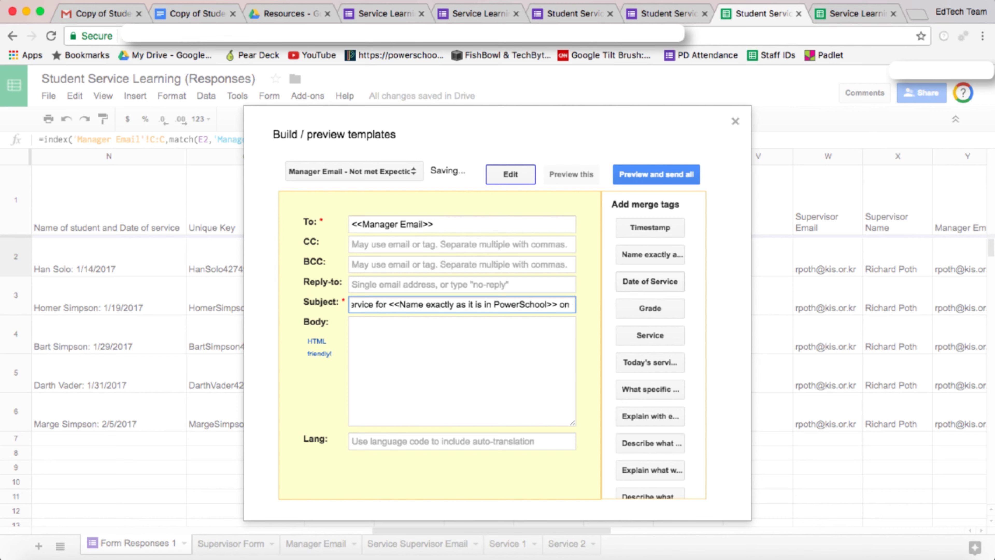
left_click(650, 281)
type(": N")
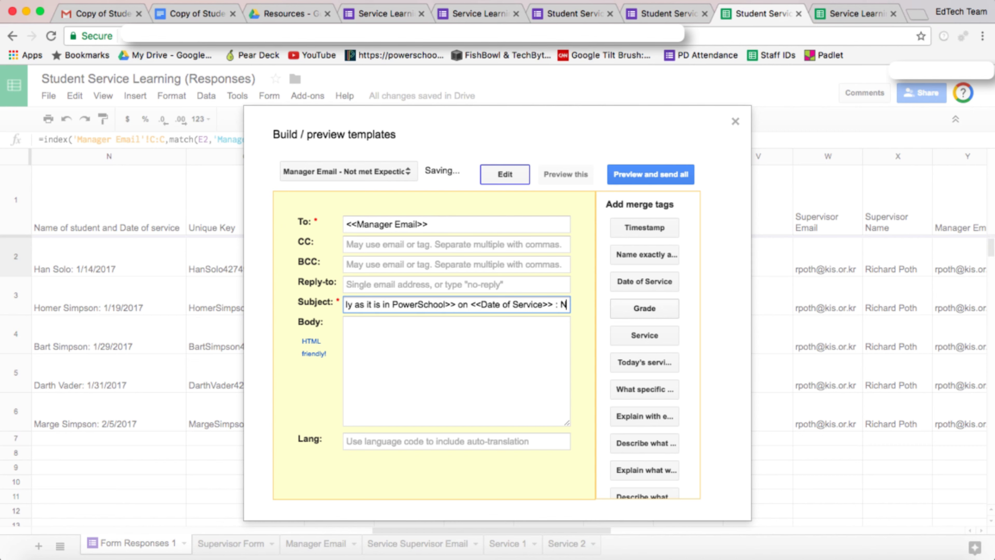
type("OT MET EX")
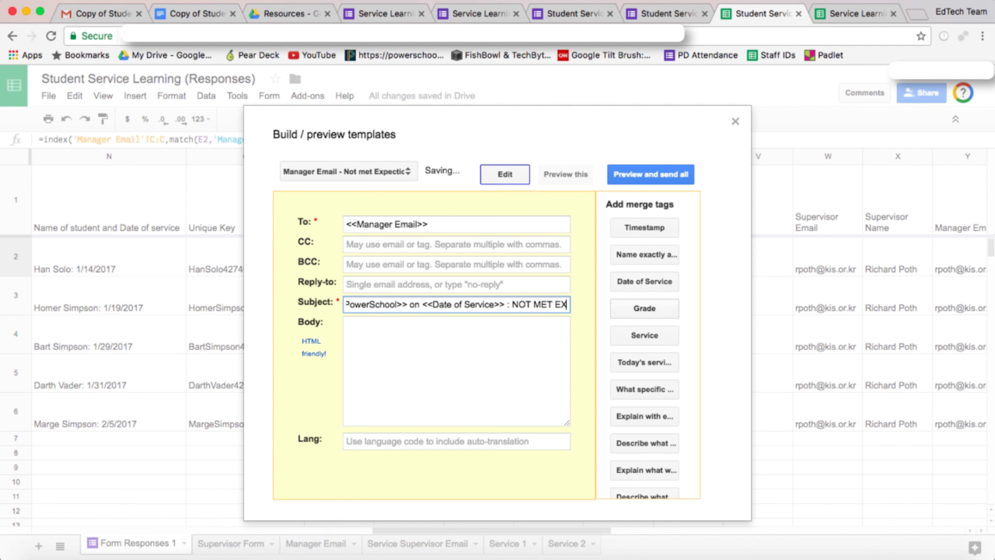
type("PECTATIO")
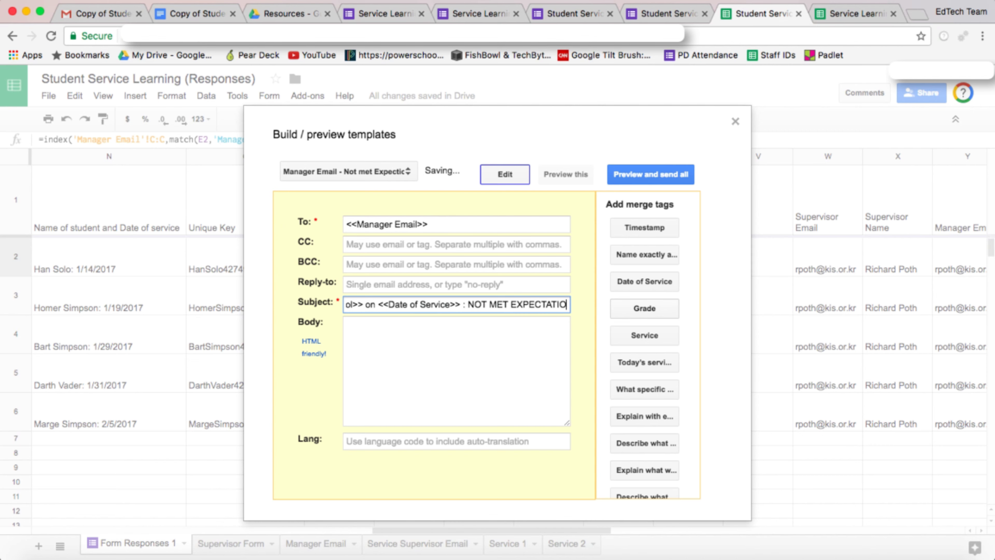
type("NS")
key("Tab")
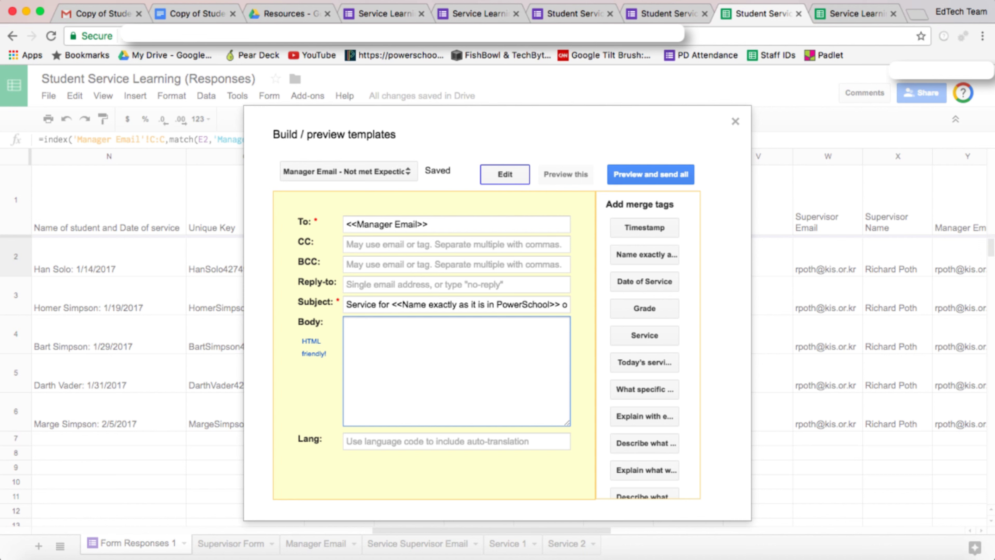
Paste the prepared message into this template's body and address the "Manager Email - Non Attendance" template to the Manager Email merge tag.
key("super+v")
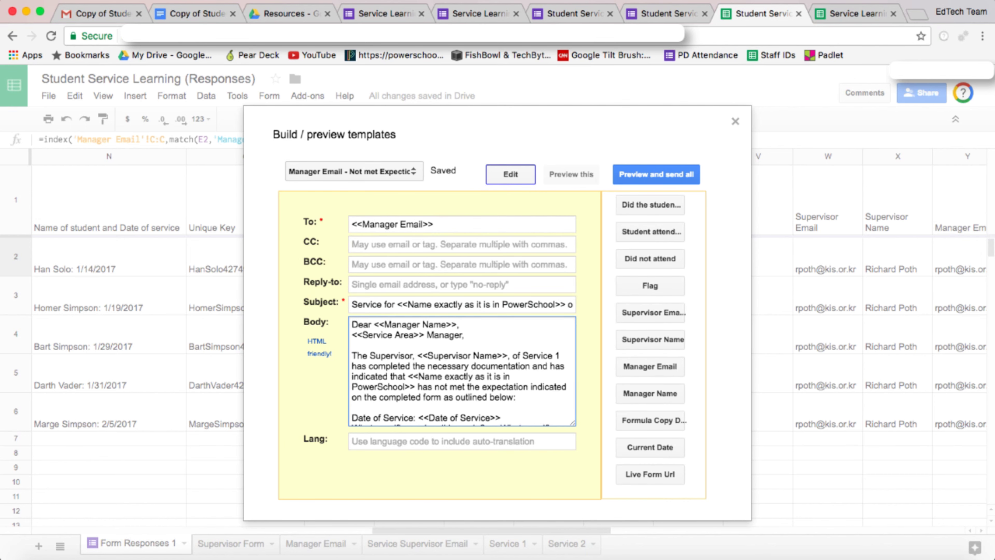
left_click(354, 171)
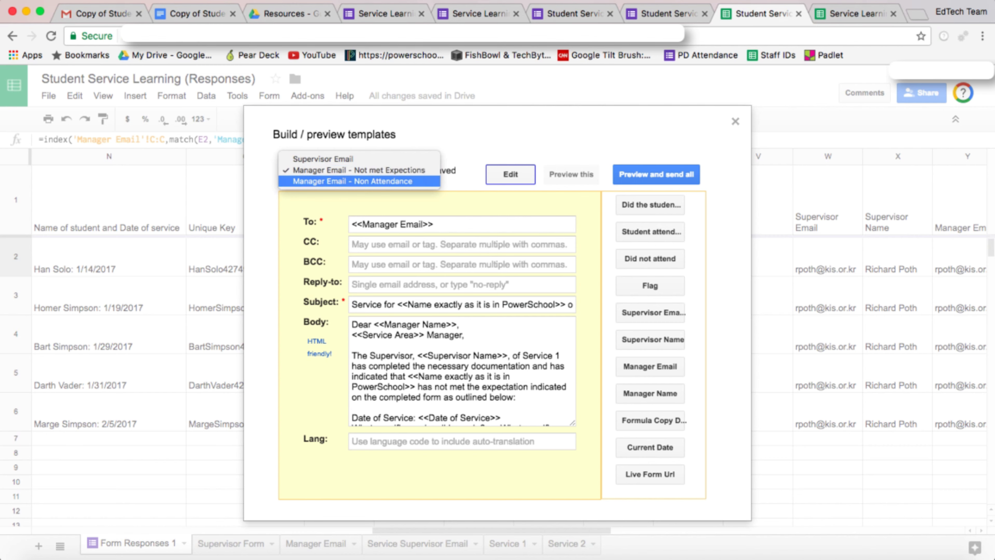
left_click(352, 181)
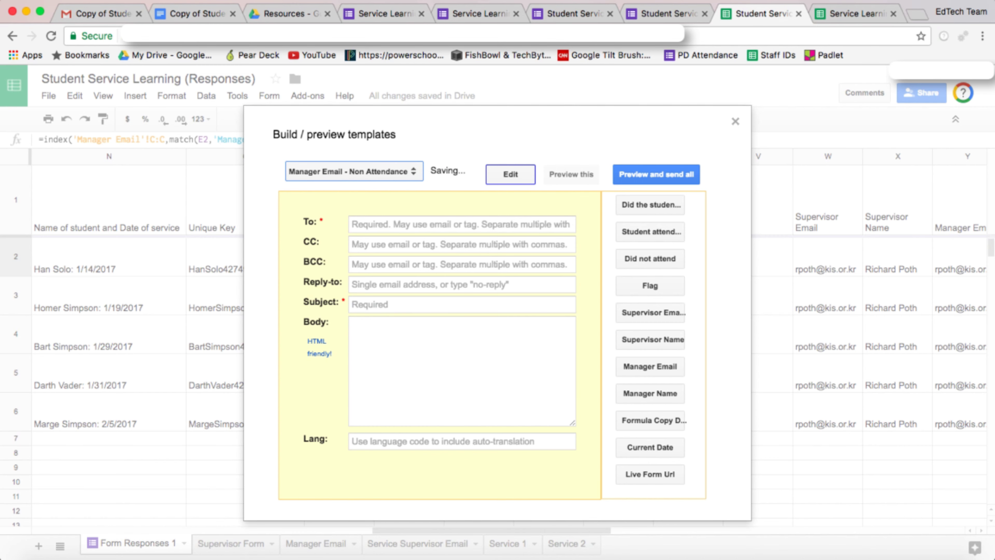
left_click(461, 224)
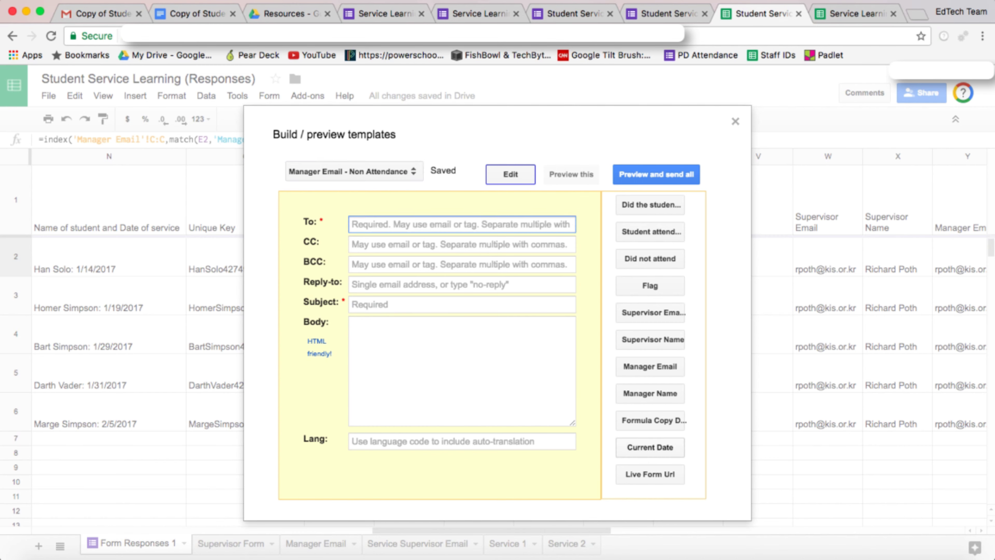
scroll(653, 345, "up", 2)
left_click(650, 396)
Set the Non Attendance template's subject to "Service for <<Name exactly as it is in PowerSchool>> on <<Date of Service>> : NON ATTENDANCE".
left_click(461, 304)
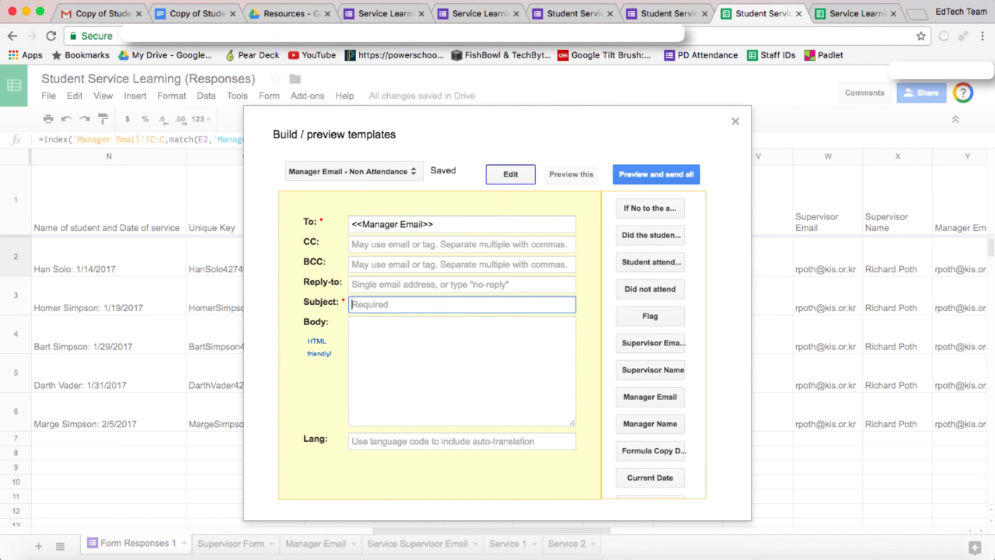
type("Service for")
scroll(650, 345, "up", 10)
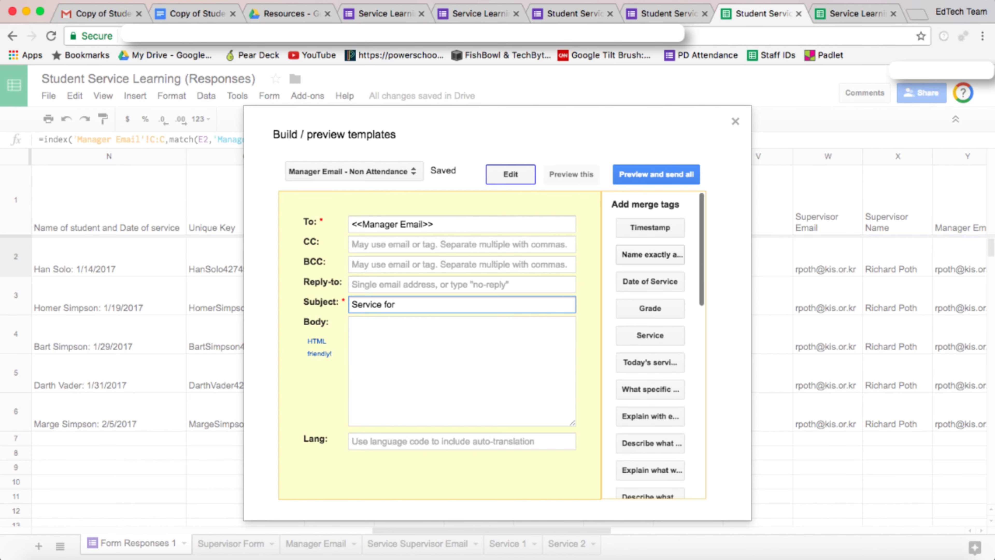
left_click(649, 255)
type("on")
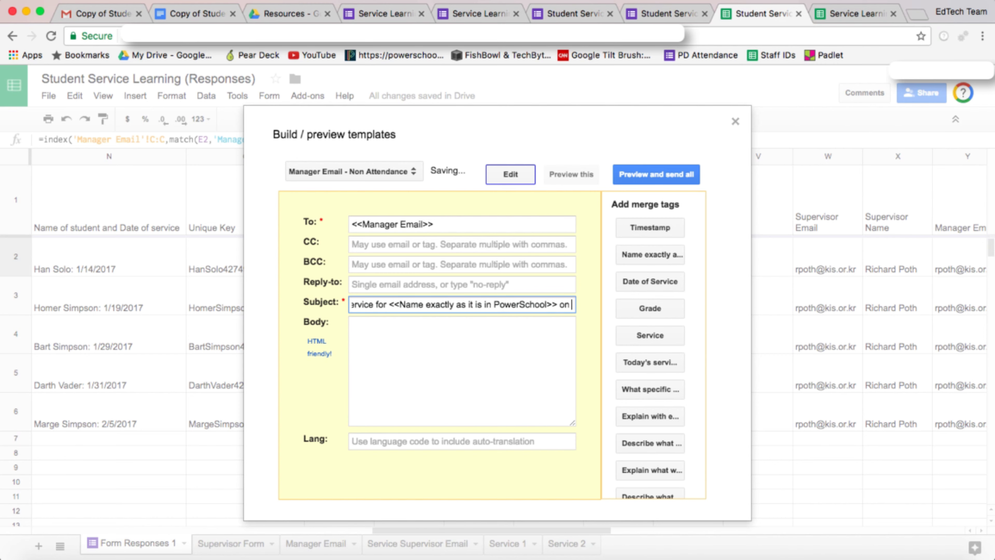
left_click(650, 282)
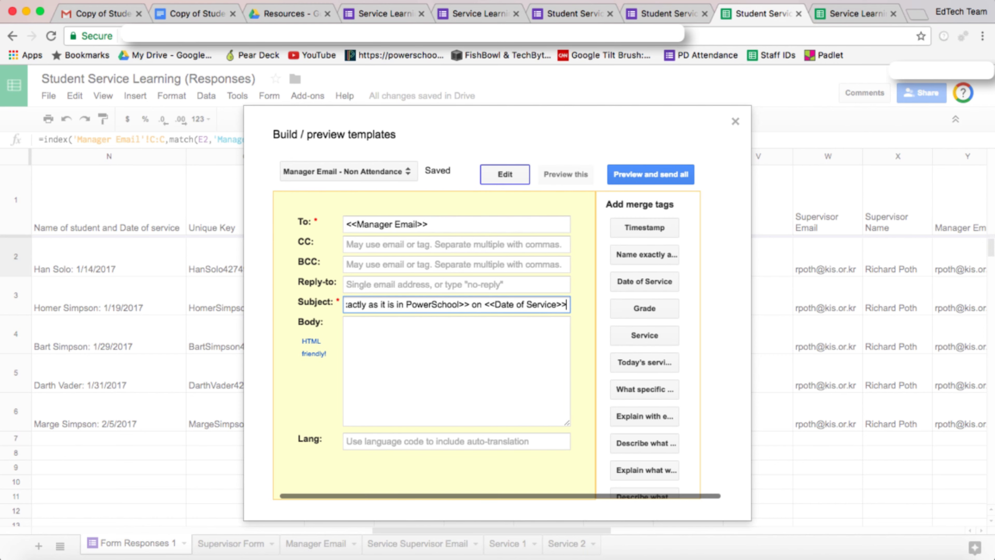
type(": ")
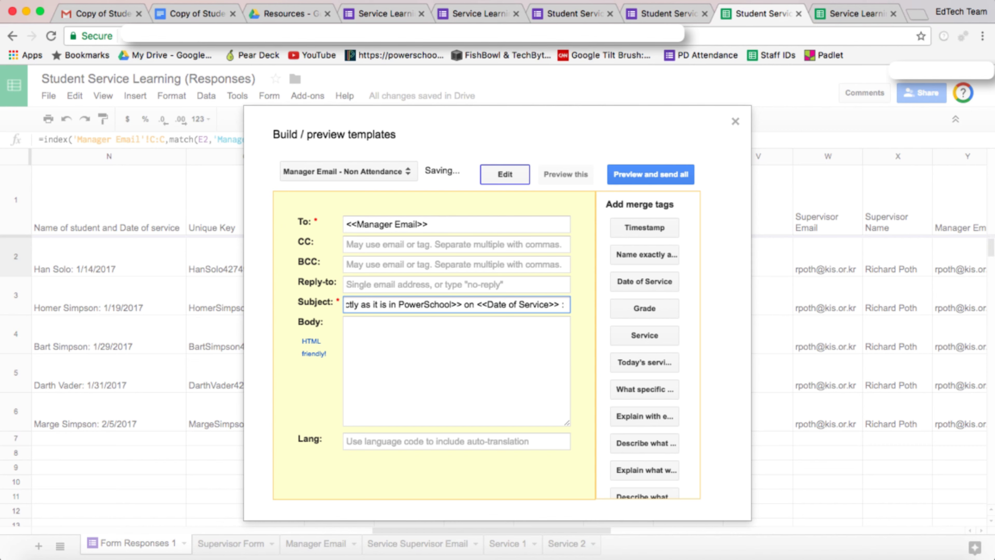
type(" NON A")
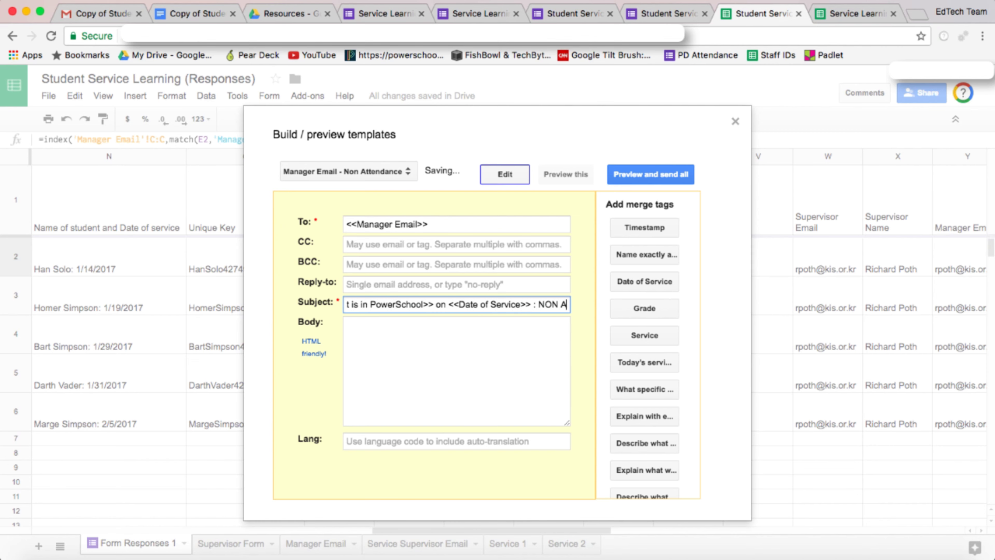
type("TTENDANCE")
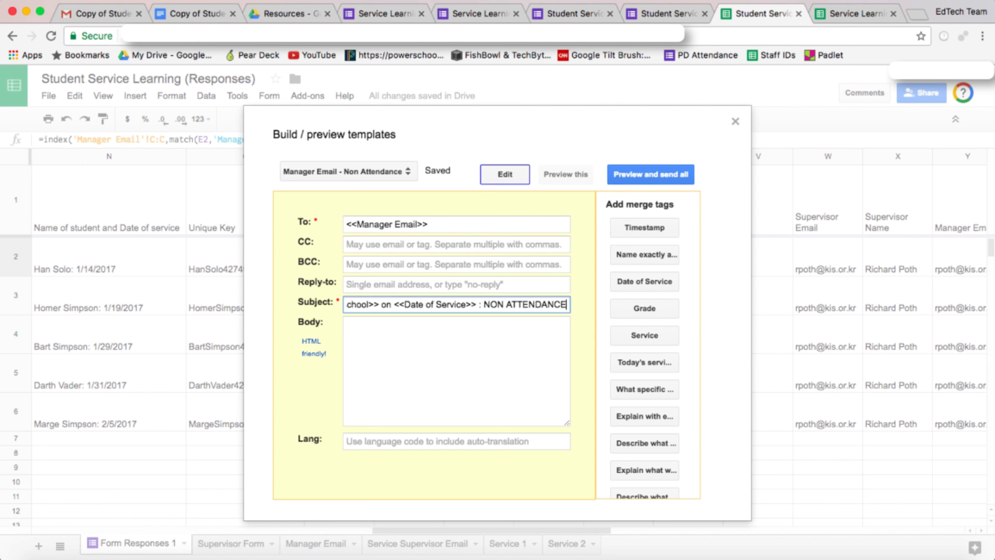
Paste the prepared message saying the student did not attend into the Non Attendance template's body and read it through.
left_click(347, 324)
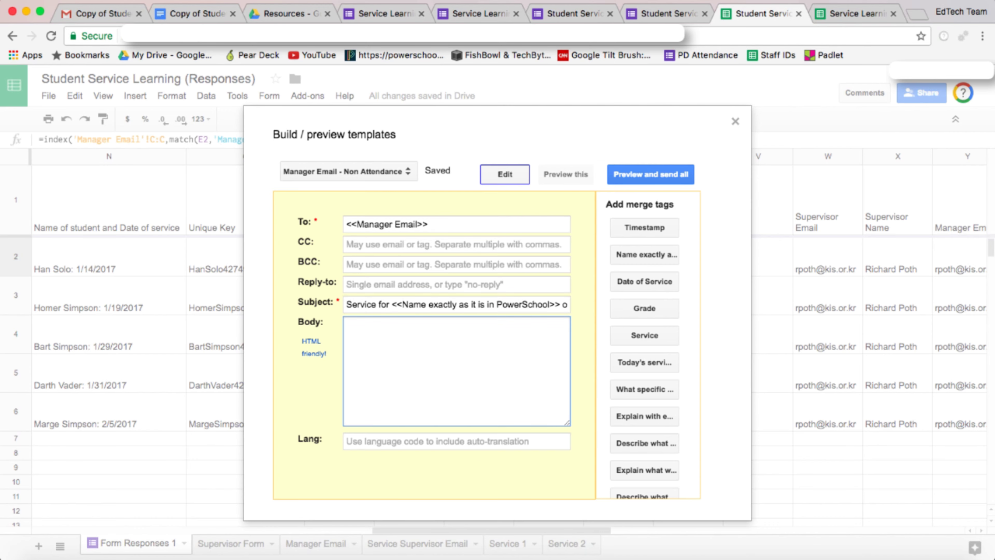
key("super+v")
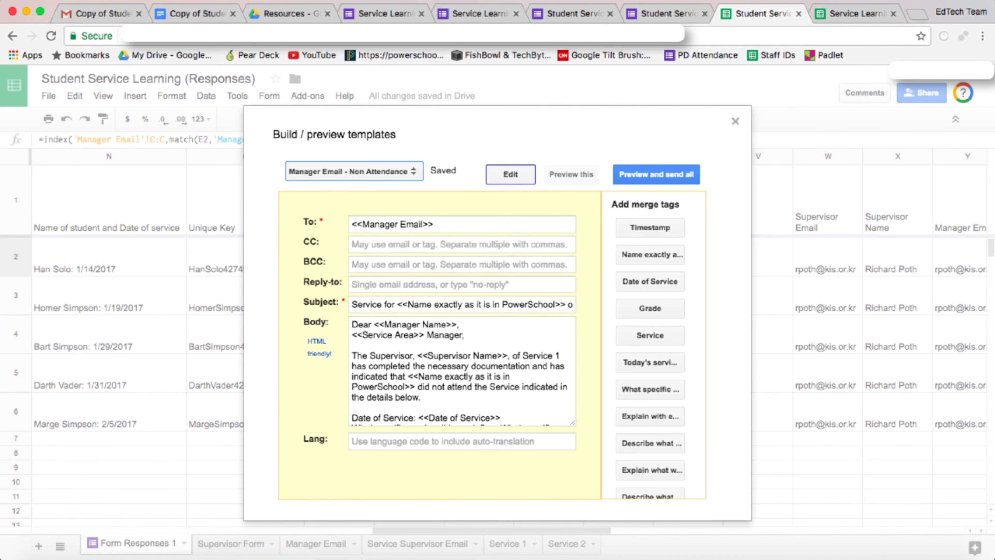
scroll(461, 371, "down", 5)
scroll(461, 371, "up", 5)
scroll(462, 370, "down", 5)
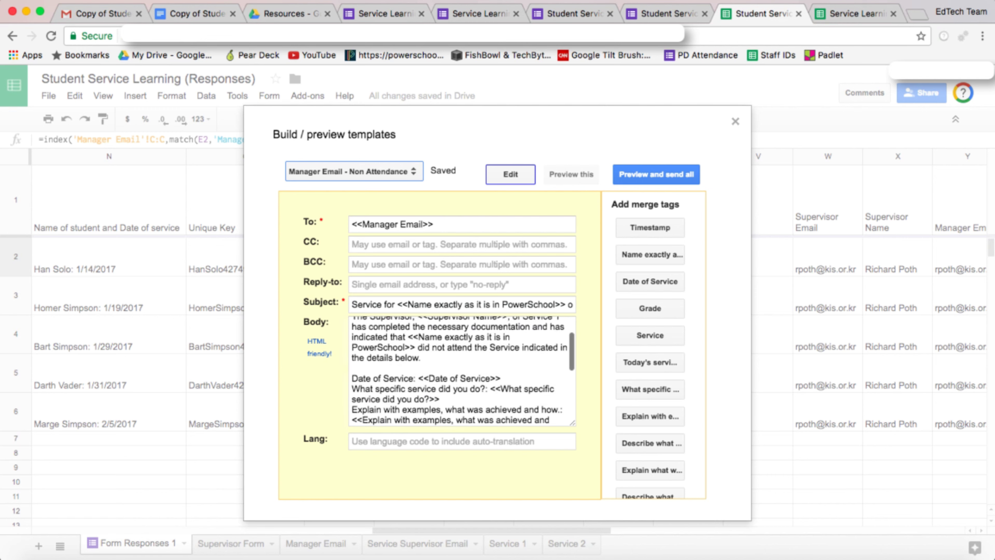
scroll(461, 370, "up", 5)
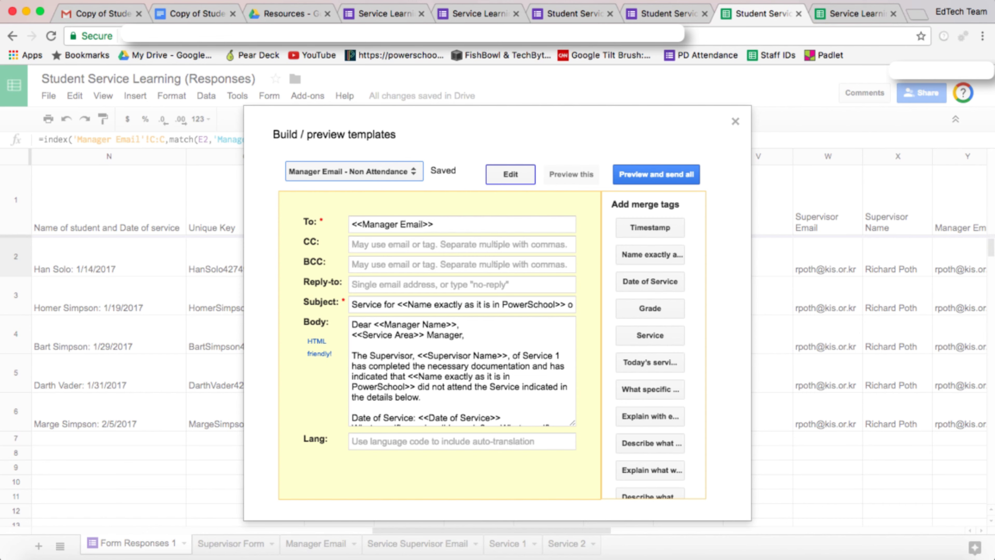
Preview all the merge emails, review each manager message, and send them.
left_click(657, 174)
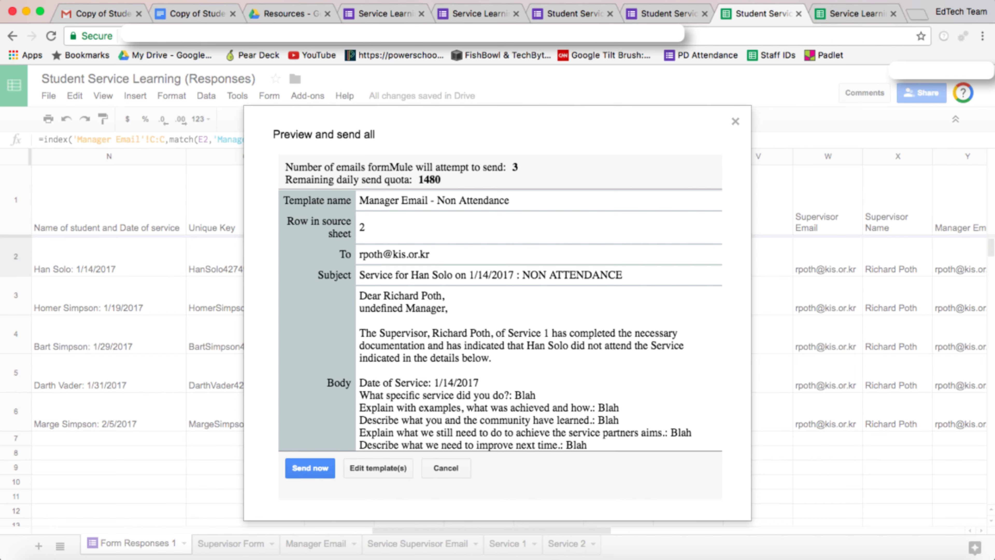
scroll(501, 320, "down", 15)
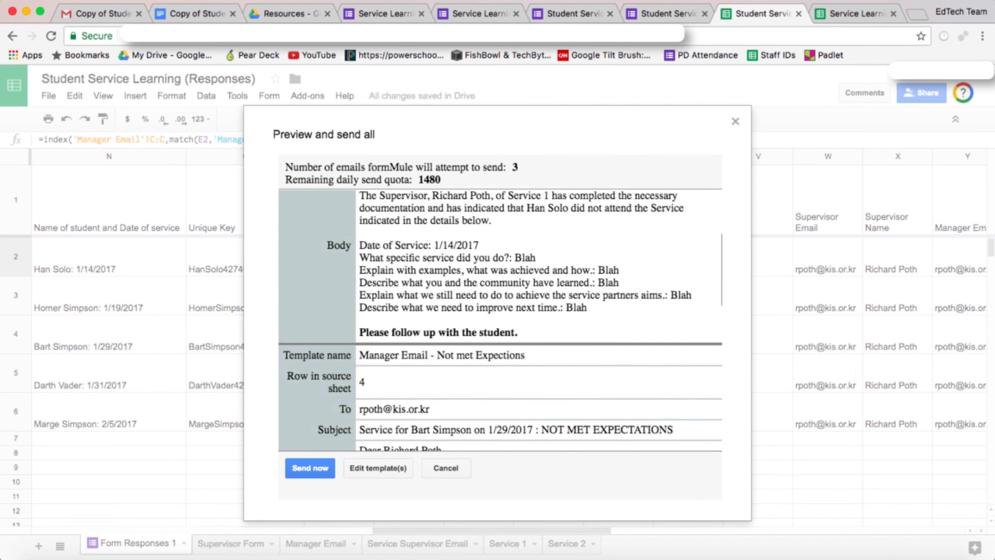
scroll(501, 321, "down", 3)
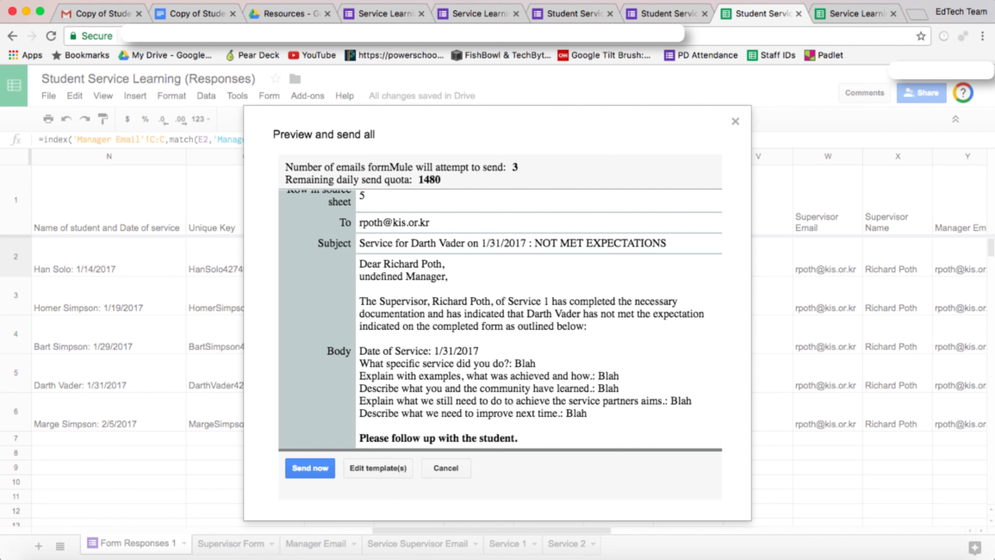
scroll(501, 320, "up", 20)
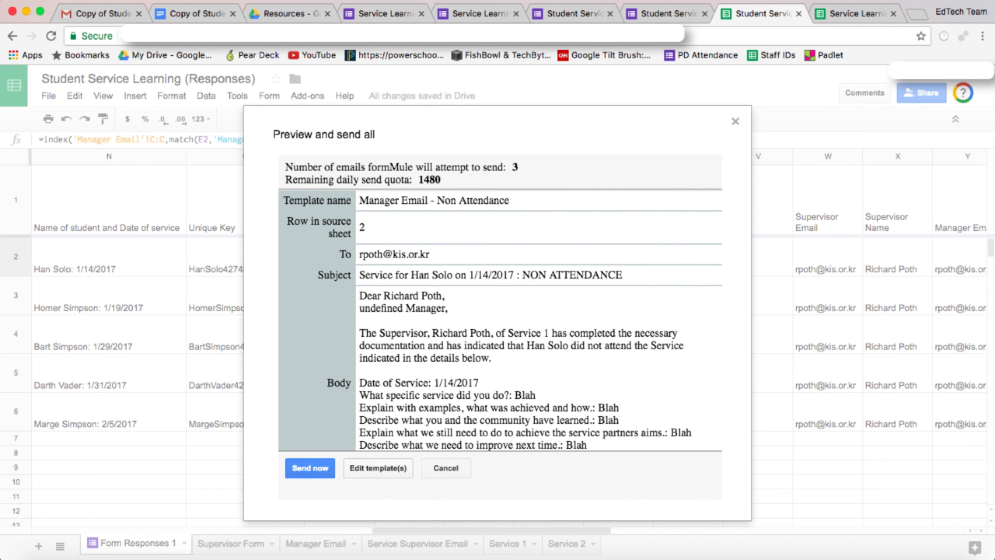
left_click(310, 468)
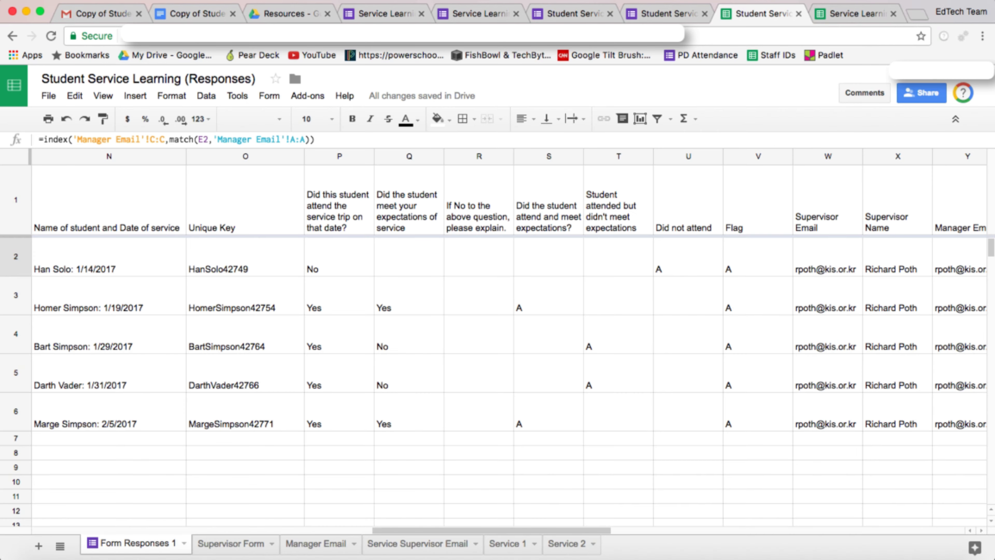
Check the manager email send status columns against the rows flagged "Did not attend" and "Student attended but didn't meet expectations".
scroll(509, 337, "right", 10)
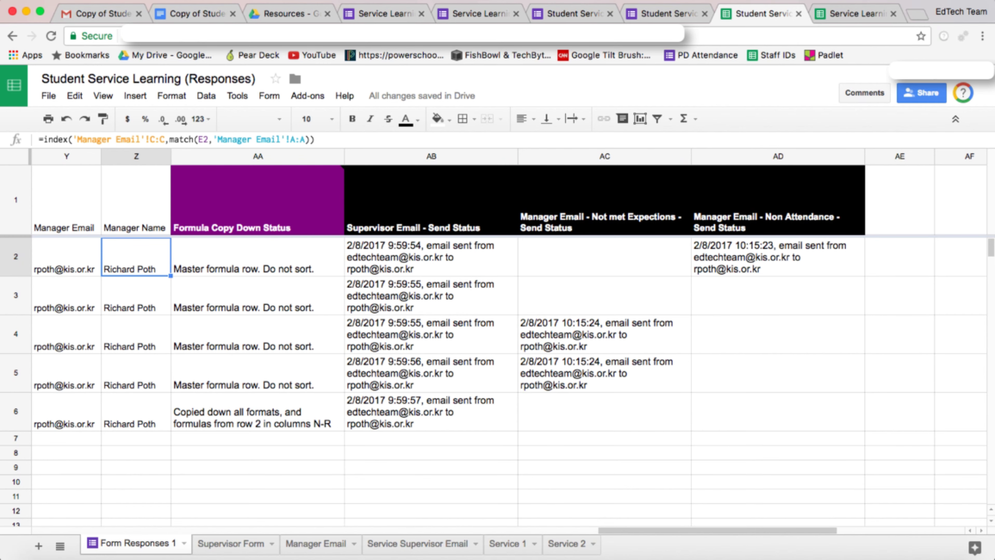
mouse_move(778, 199)
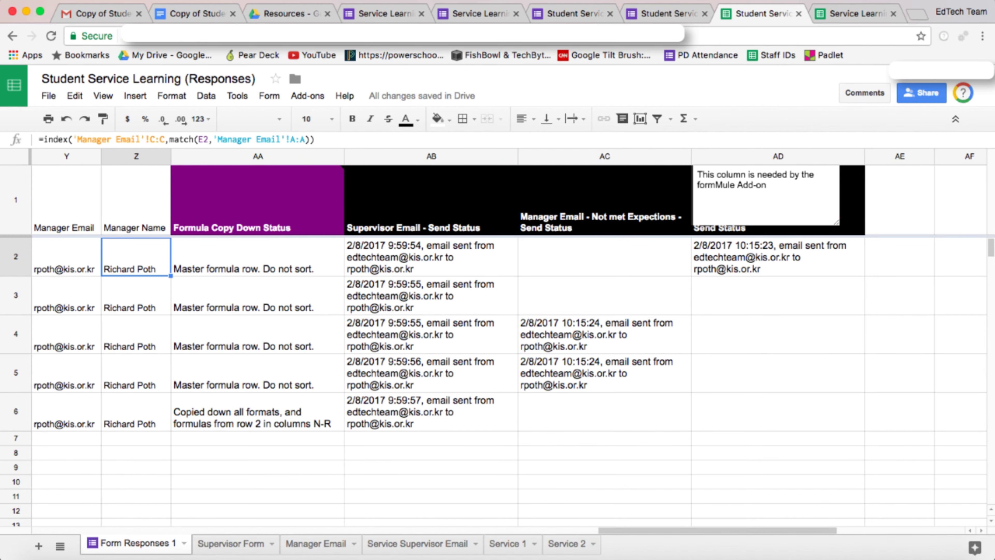
scroll(509, 337, "left", 10)
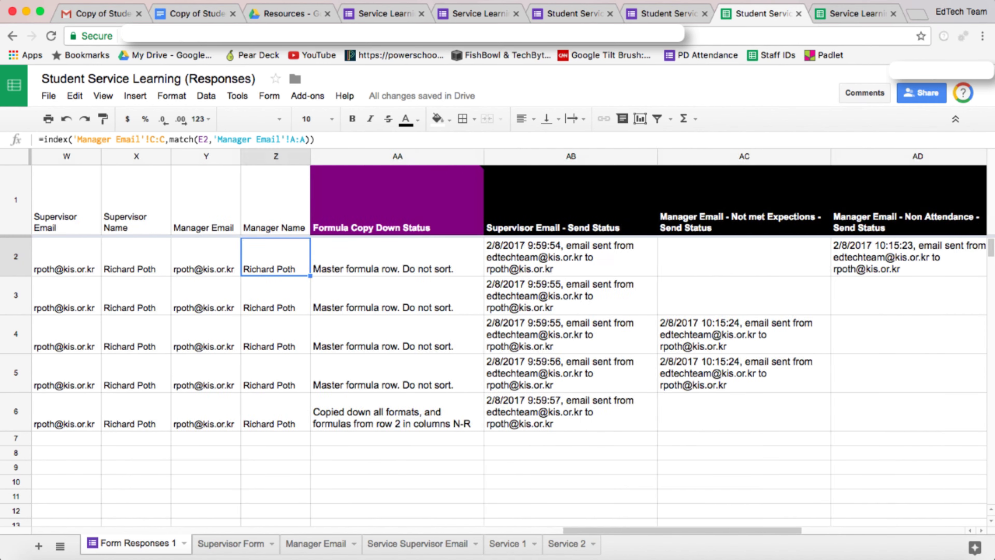
left_click(688, 256)
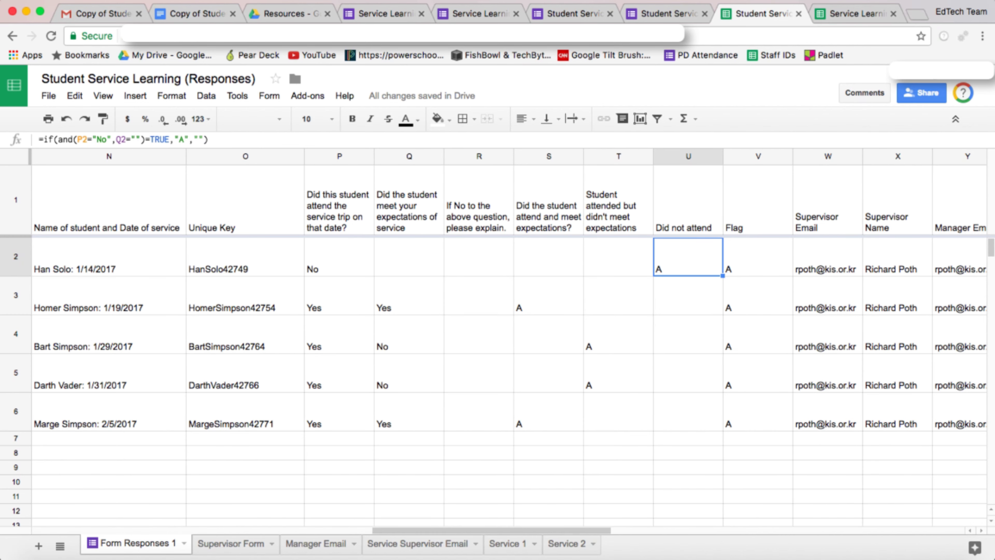
left_click(618, 334)
left_click(619, 372)
scroll(510, 337, "right", 10)
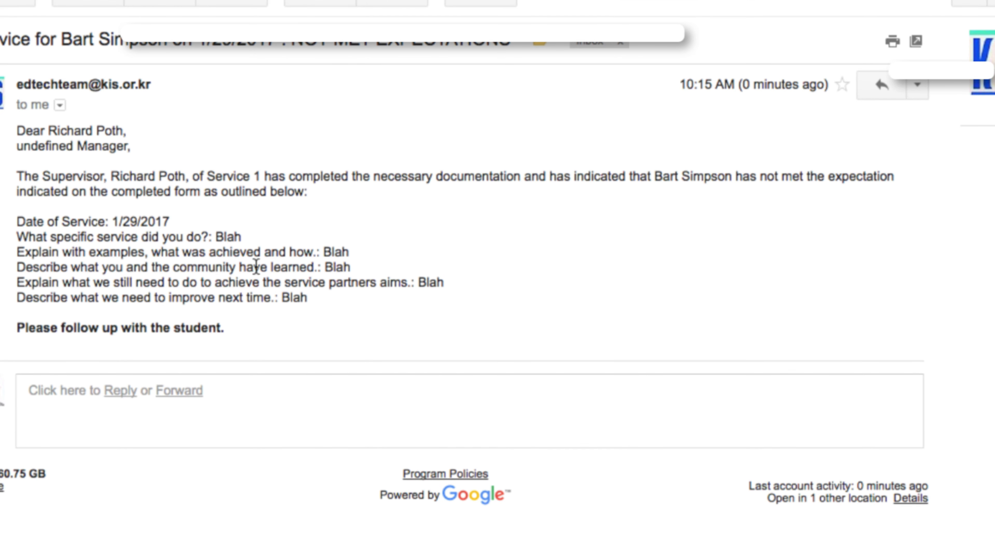
Switch to Gmail and check the manager line in the greeting of the received NOT MET EXPECTATIONS email.
left_click_drag(136, 147, 24, 146)
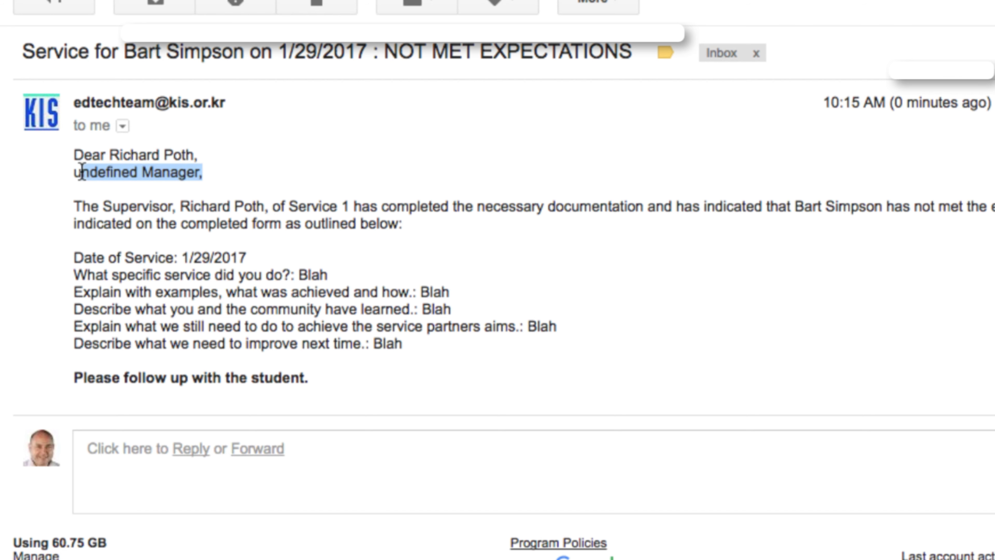
left_click_drag(82, 172, 72, 173)
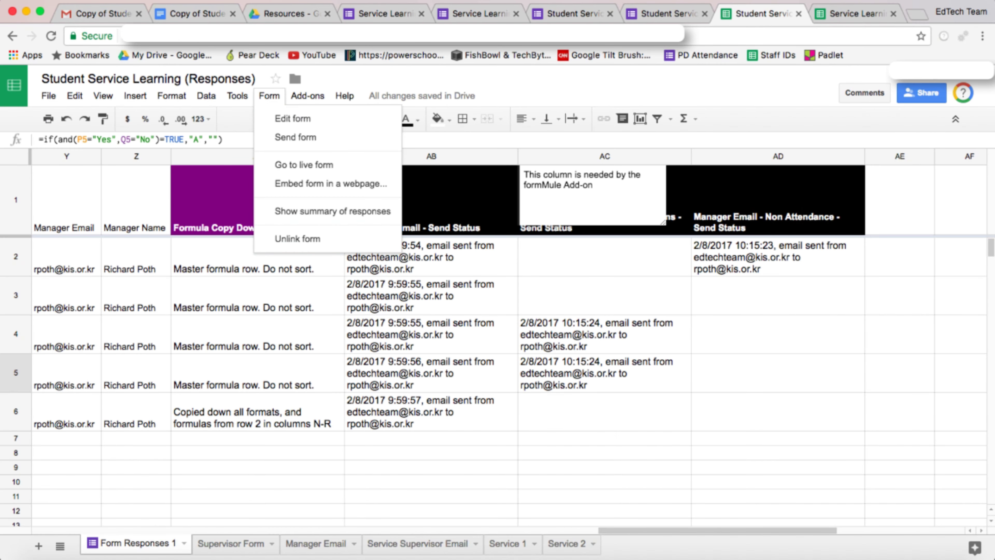
Back in the spreadsheet's formMule template builder, change the "Manager Email - Not met Expections" greeting tag from <<Service Area>> to <<Service>>.
mouse_move(307, 96)
mouse_move(367, 156)
mouse_move(502, 161)
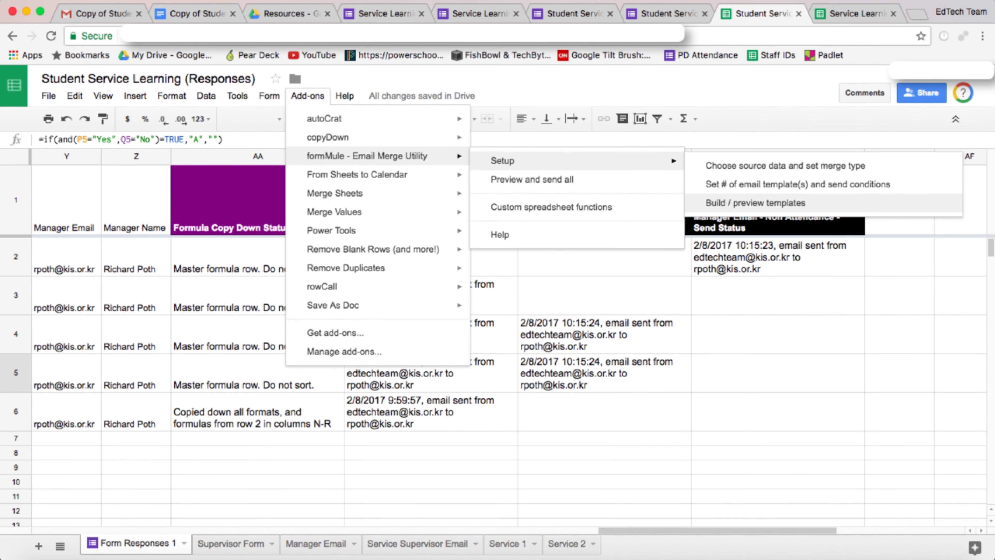
left_click(755, 203)
left_click(354, 170)
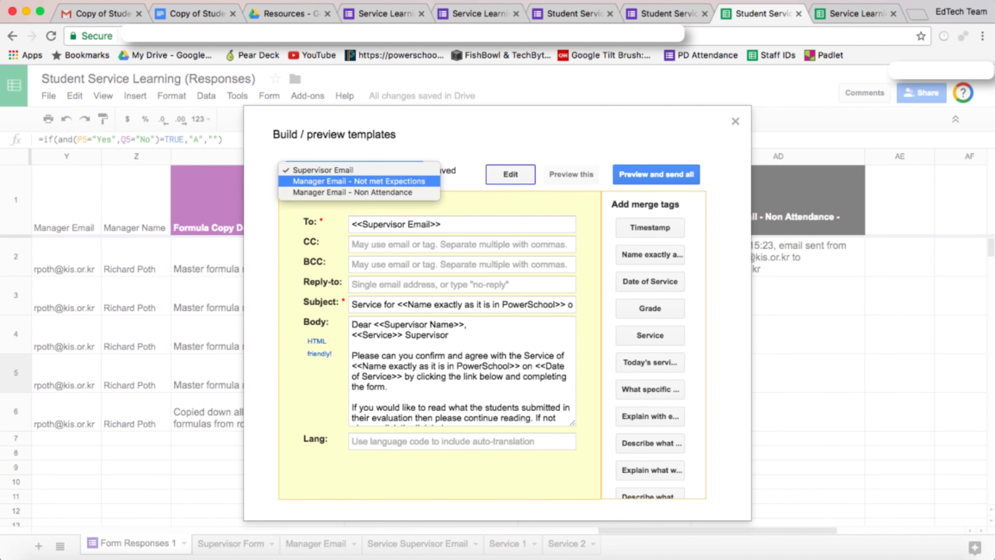
left_click(359, 181)
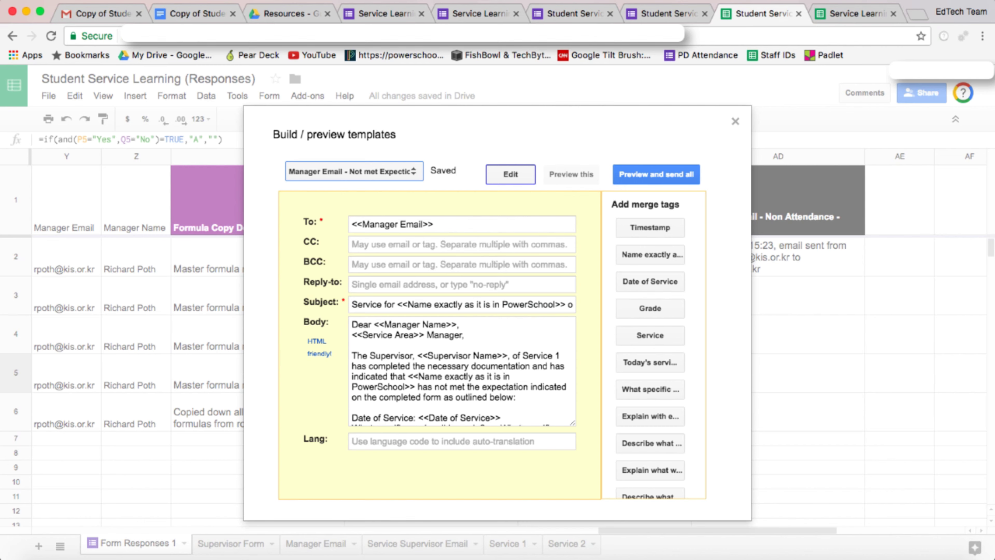
left_click(412, 334)
key("BackSpace")
key("BackSpace")
key("BackSpace")
key("BackSpace")
key("BackSpace")
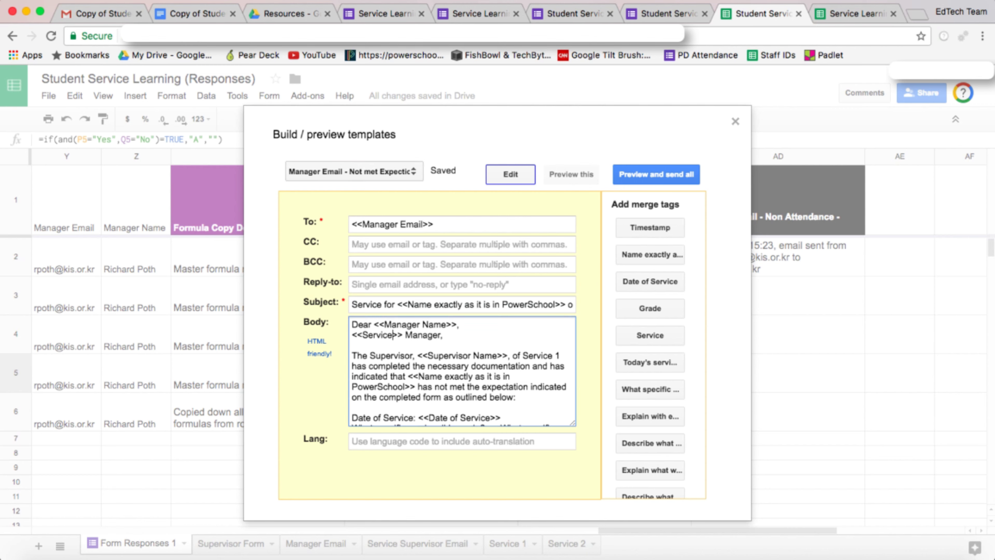
Change the <<Service Area>> tag to <<Service>> in the "Manager Email - Non Attendance" template's greeting and close the template builder.
left_click(353, 172)
left_click(354, 181)
key("Up")
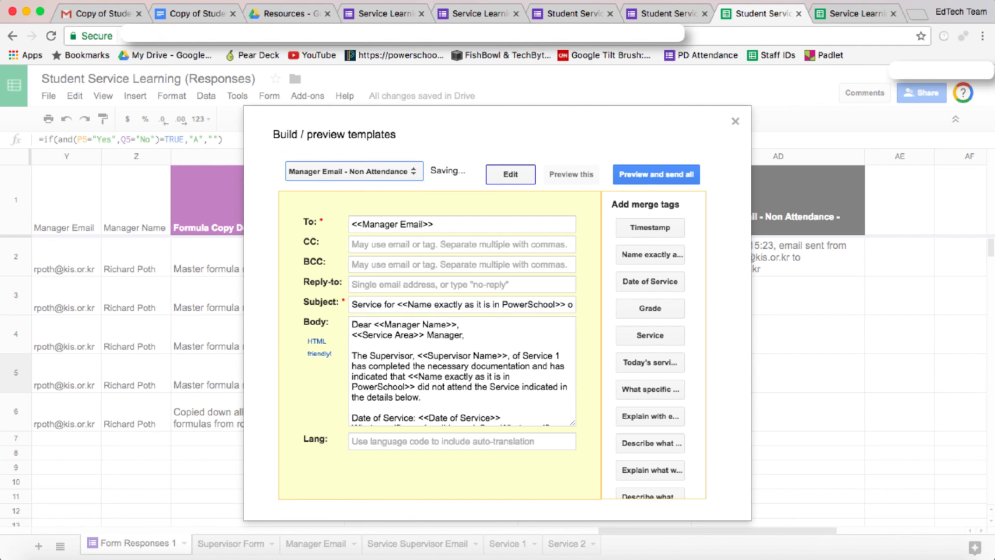
left_click(413, 334)
key("BackSpace")
key("BackSpace")
key("BackSpace")
key("BackSpace")
key("BackSpace")
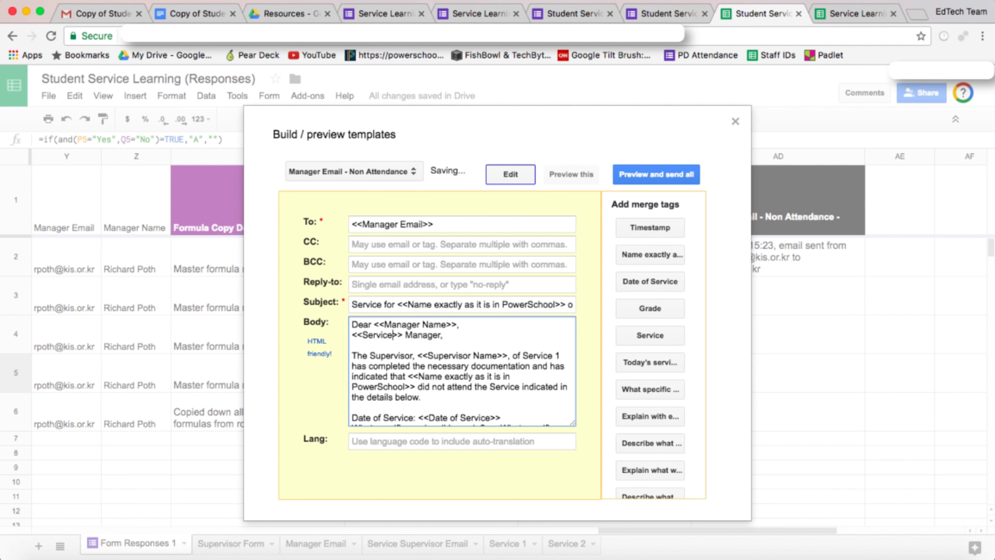
left_click(353, 171)
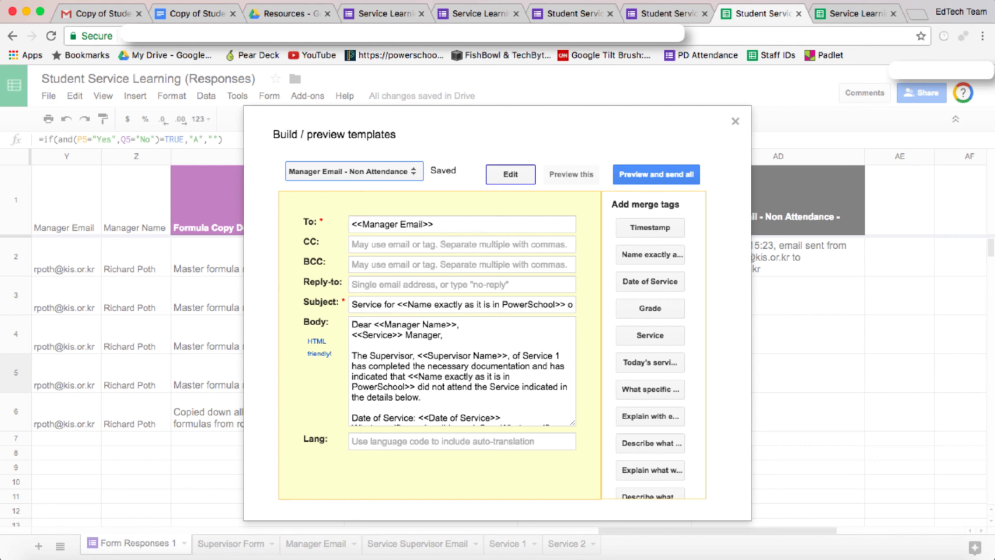
key("Escape")
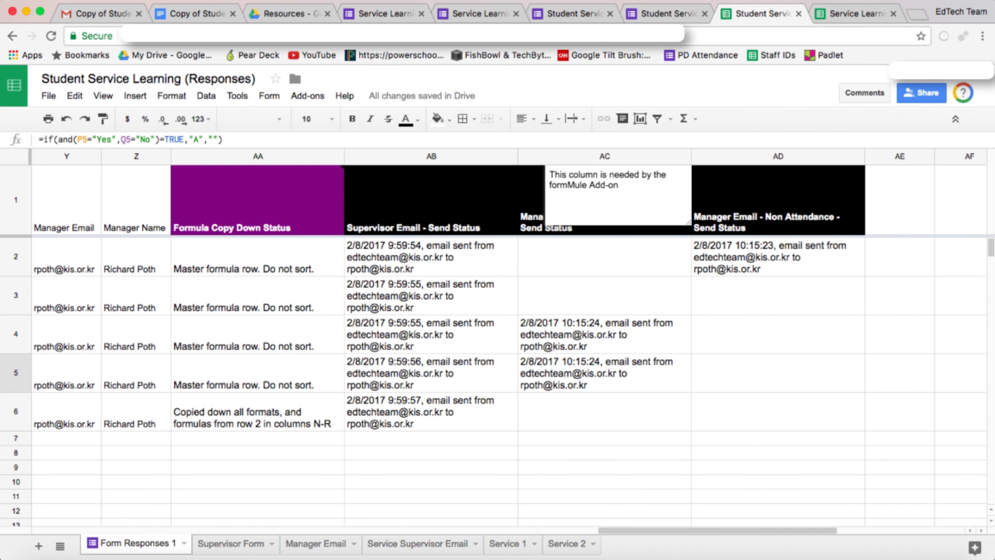
Select the first entry in the "Supervisor Email - Send Status" column.
left_click(431, 257)
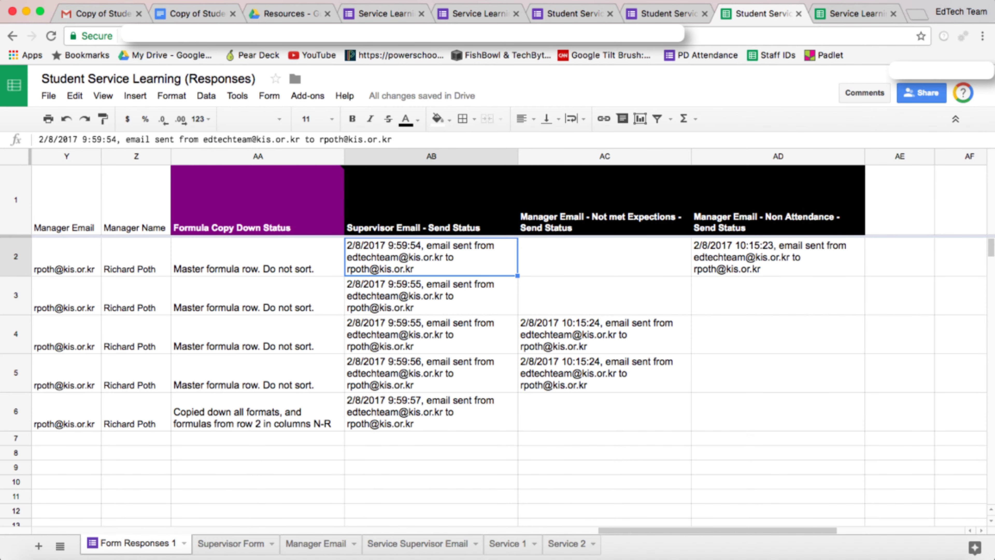